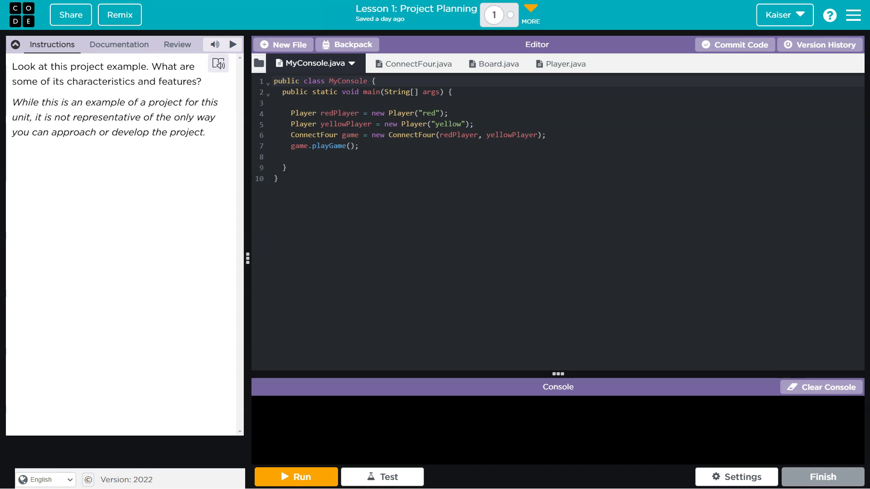
Run the Connect Four example and enter column choices until the yellow disk wins
{"action": "left_click", "coordinate": [296, 476]}
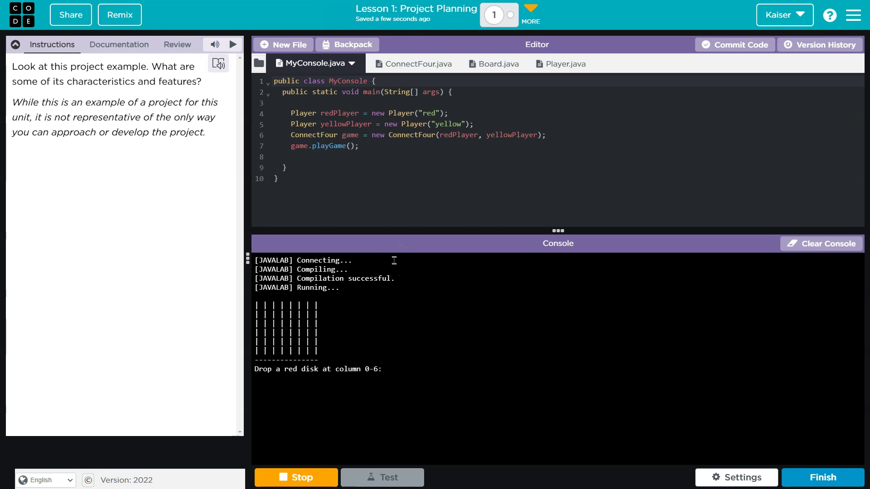
{"action": "type", "text": "23"}
{"action": "key", "text": "Return"}
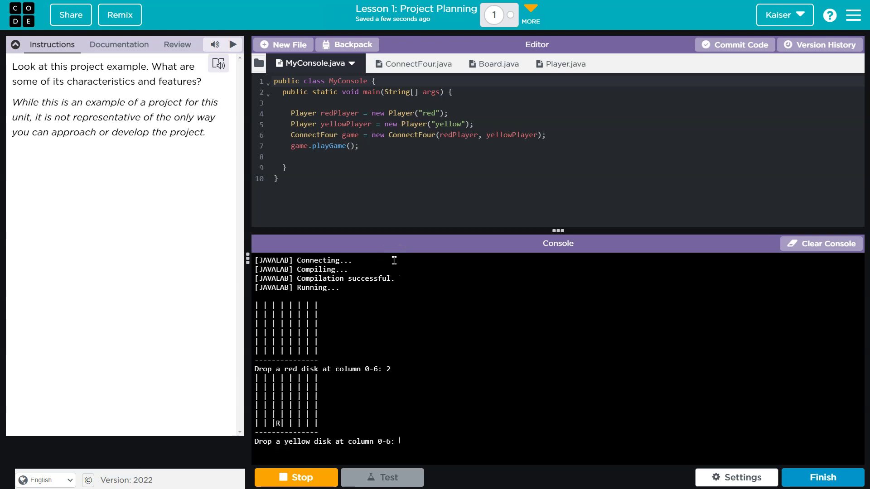
{"action": "type", "text": "1"}
{"action": "key", "text": "Return"}
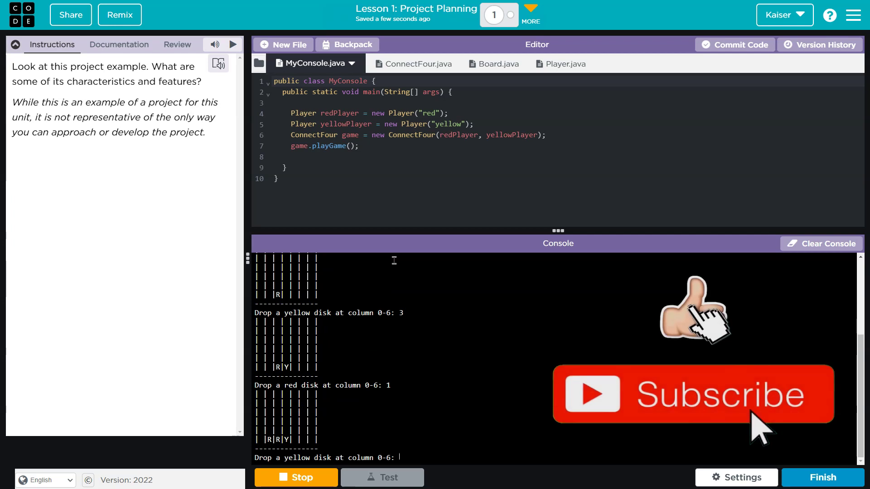
{"action": "type", "text": "5"}
{"action": "key", "text": "Return"}
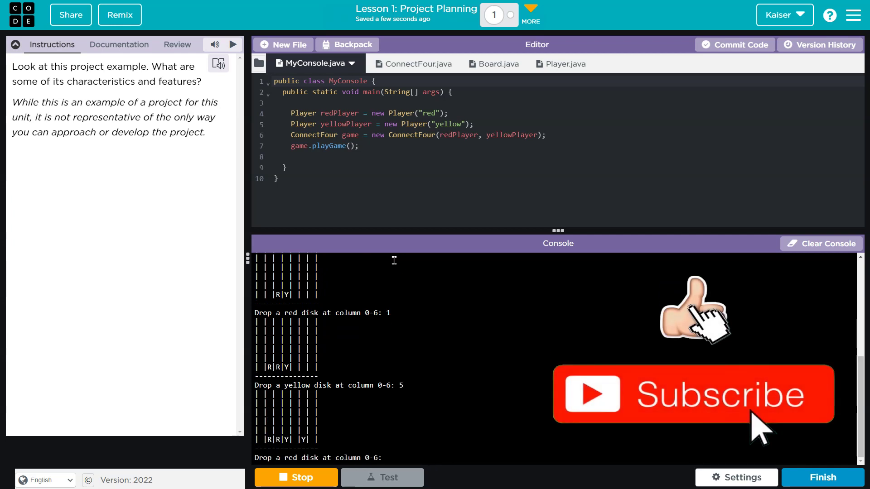
{"action": "type", "text": "1"}
{"action": "key", "text": "Return"}
{"action": "type", "text": "6"}
{"action": "key", "text": "Return"}
{"action": "type", "text": "4"}
{"action": "key", "text": "Return"}
{"action": "type", "text": "2"}
{"action": "key", "text": "Return"}
{"action": "type", "text": "3"}
{"action": "key", "text": "Return"}
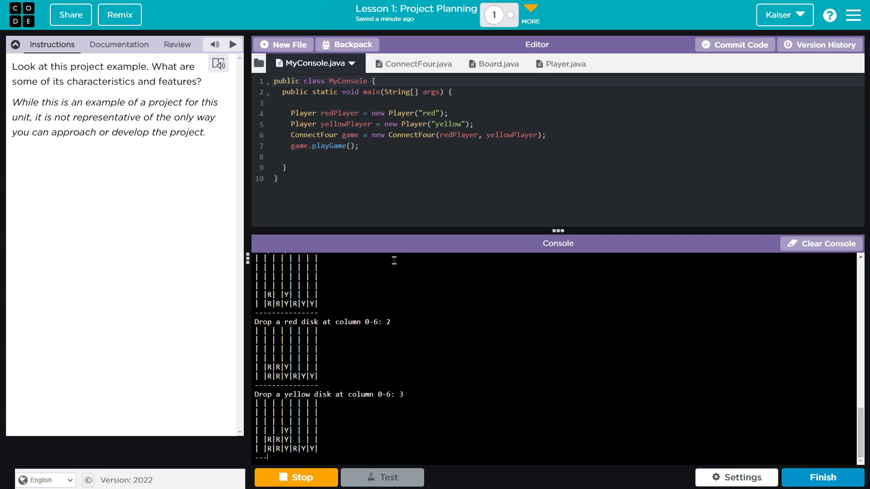
{"action": "type", "text": "2"}
{"action": "key", "text": "Return"}
{"action": "type", "text": "3"}
{"action": "key", "text": "Return"}
{"action": "key", "text": "Return"}
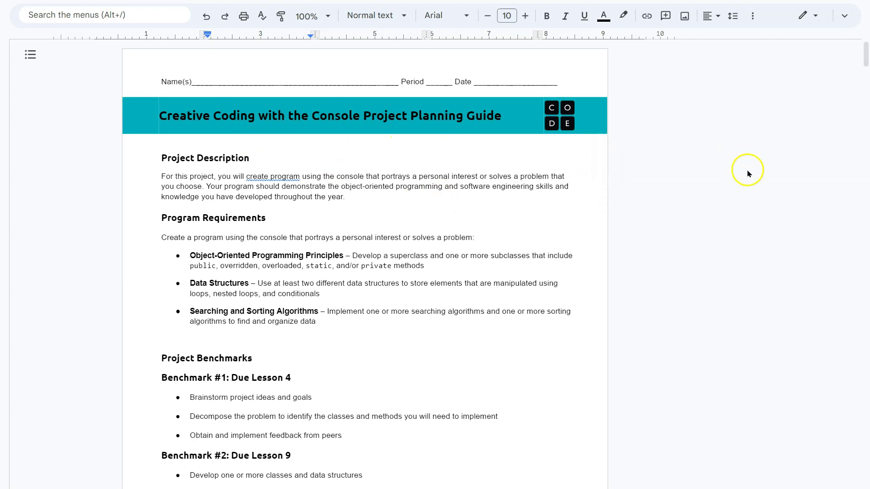
{"action": "left_click_drag", "start_coordinate": [866, 65], "coordinate": [865, 476]}
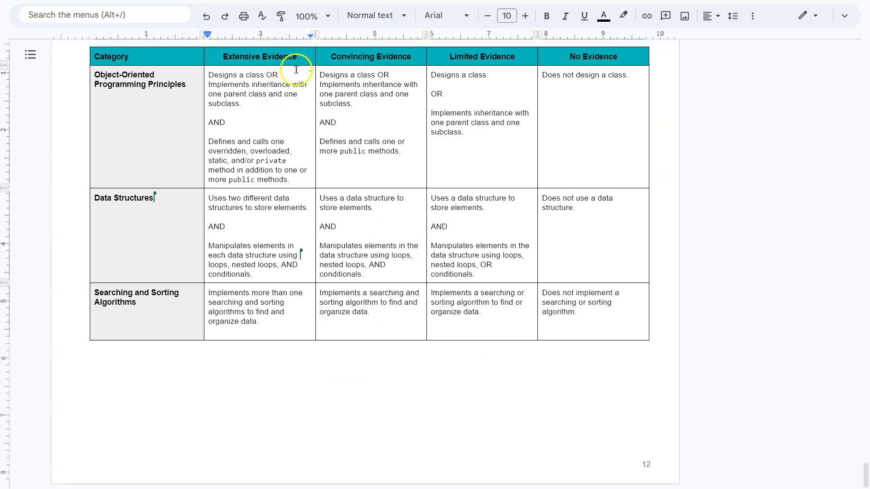
Highlight the two-data-structures criterion under Extensive Evidence in the rubric, then clear it
{"action": "left_click", "coordinate": [248, 151]}
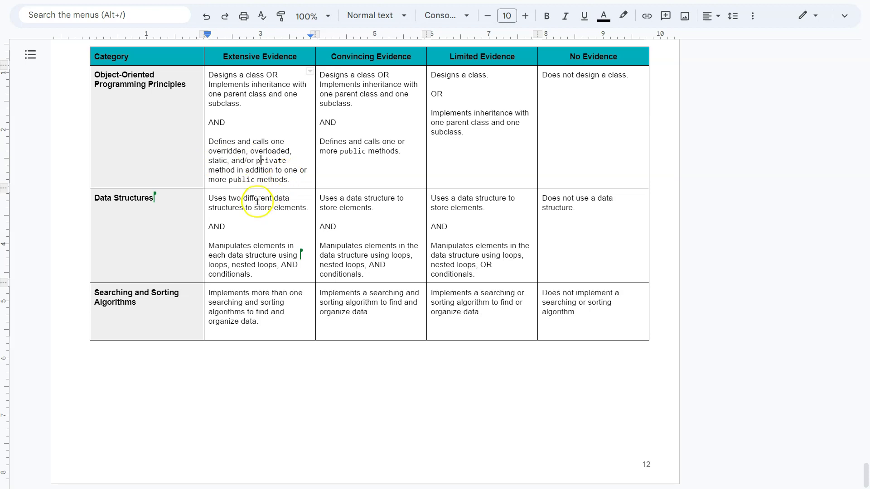
{"action": "left_click_drag", "start_coordinate": [257, 198], "coordinate": [293, 207]}
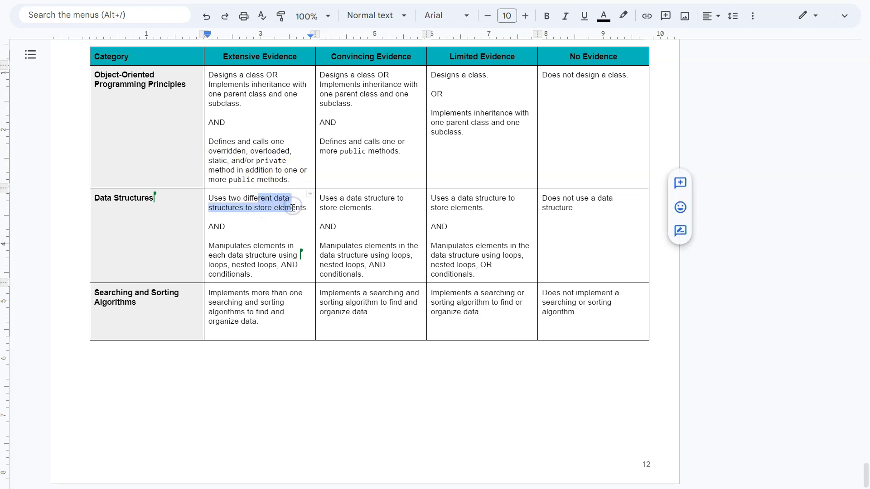
{"action": "left_click", "coordinate": [270, 221]}
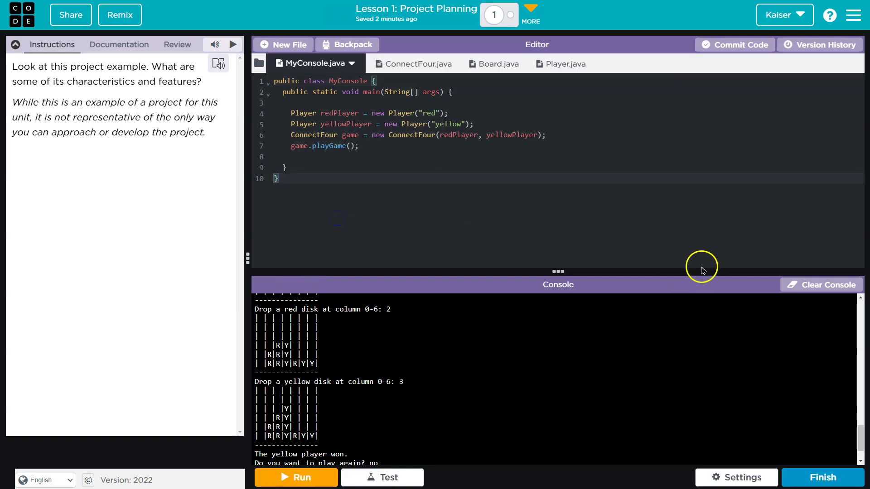
Shrink the console and instructions panels, then browse ConnectFour.java, Board.java and Player.java
{"action": "left_click_drag", "start_coordinate": [703, 270], "coordinate": [702, 315]}
{"action": "left_click_drag", "start_coordinate": [249, 244], "coordinate": [204, 241]}
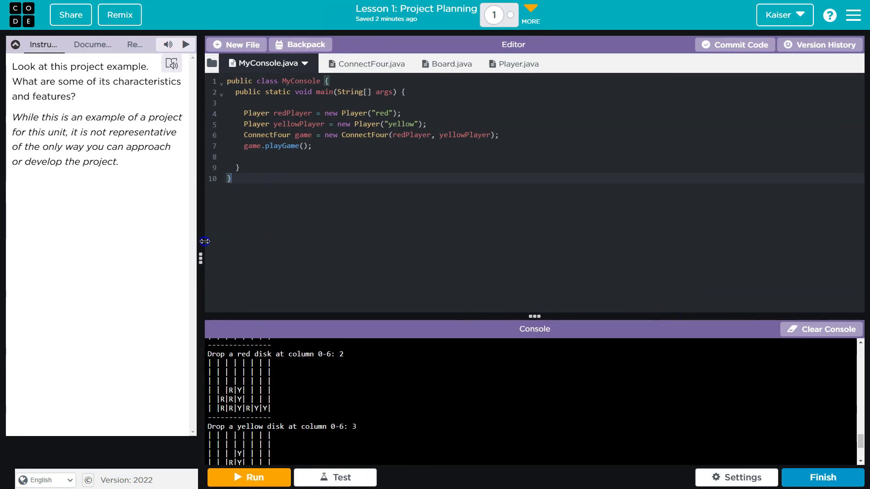
{"action": "left_click", "coordinate": [371, 64]}
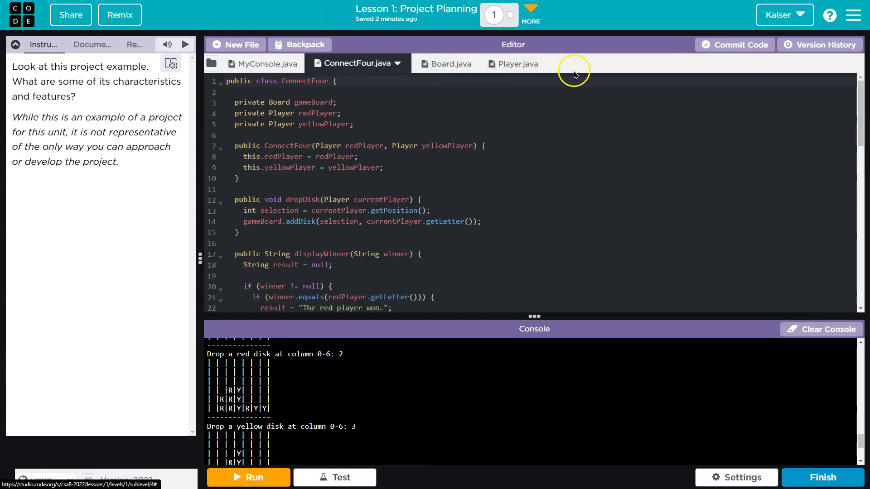
{"action": "left_click", "coordinate": [445, 63]}
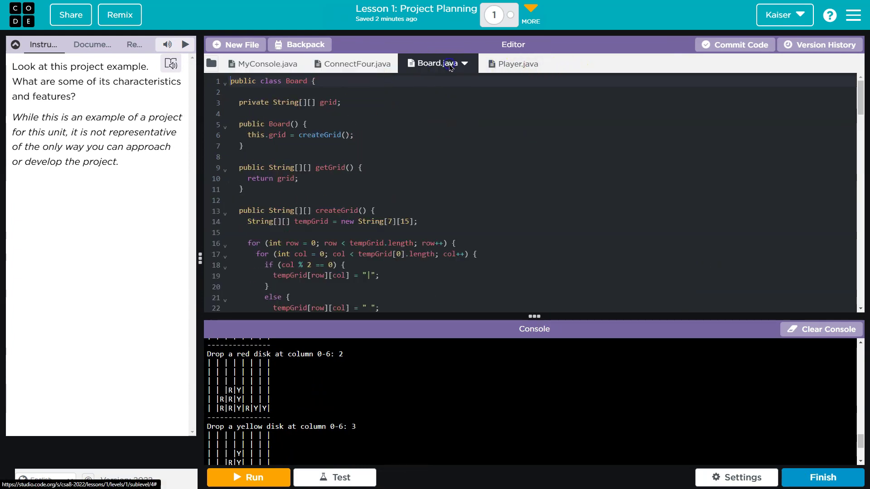
{"action": "left_click", "coordinate": [514, 63]}
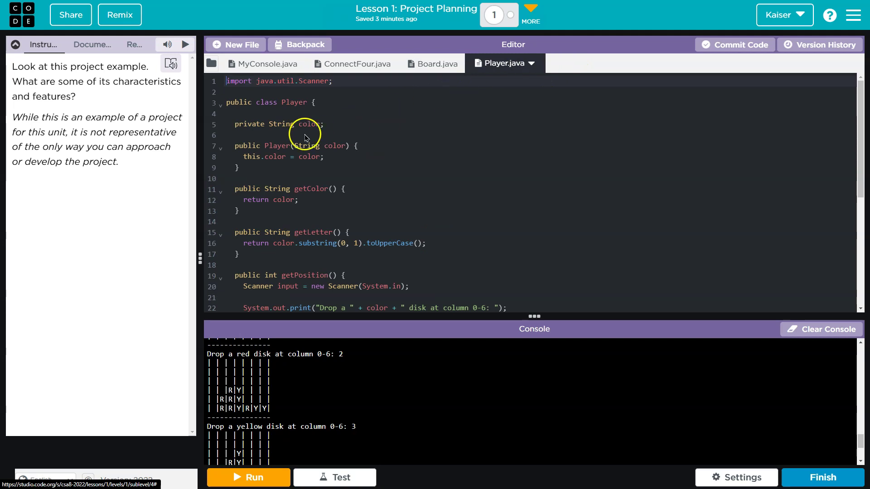
Inspect the Player class declaration and its private color field, then return to Board.java
{"action": "left_click", "coordinate": [306, 103]}
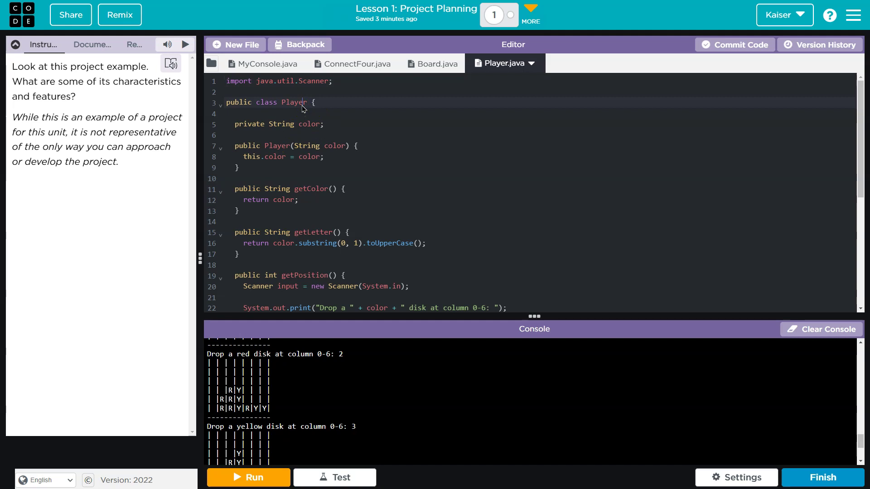
{"action": "left_click", "coordinate": [318, 123]}
{"action": "scroll", "coordinate": [364, 159], "scroll_direction": "down", "scroll_amount": 4}
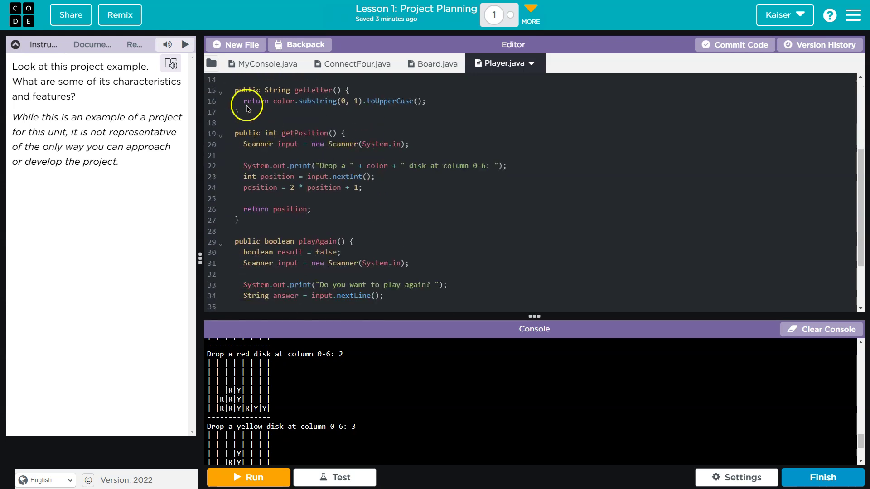
{"action": "scroll", "coordinate": [251, 105], "scroll_direction": "down", "scroll_amount": 3}
{"action": "left_click", "coordinate": [437, 63]}
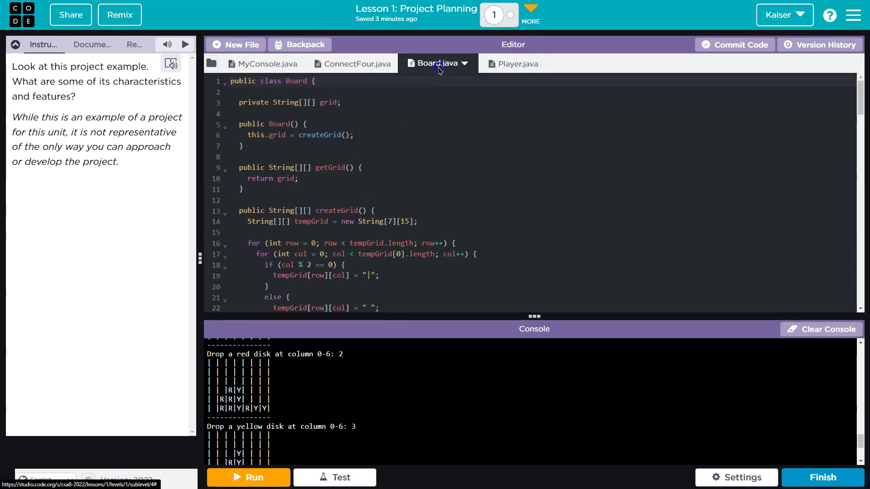
{"action": "scroll", "coordinate": [367, 233], "scroll_direction": "down", "scroll_amount": 4}
{"action": "scroll", "coordinate": [367, 234], "scroll_direction": "down", "scroll_amount": 3}
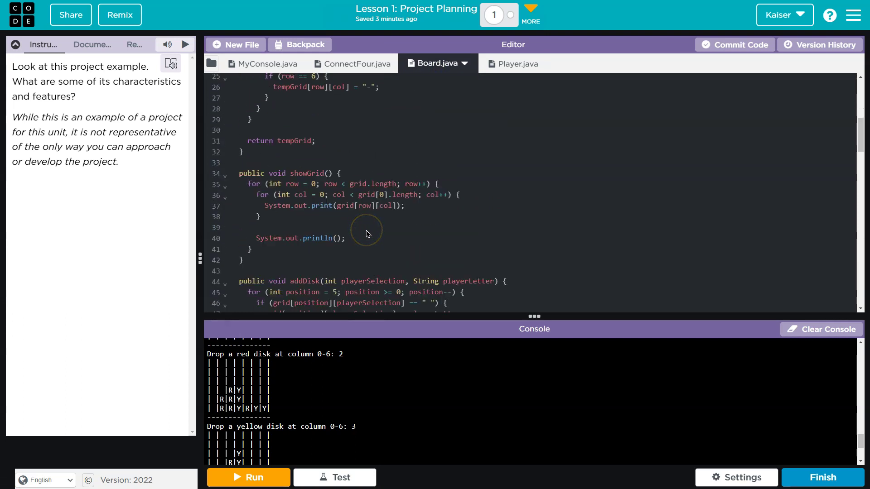
{"action": "scroll", "coordinate": [367, 234], "scroll_direction": "down", "scroll_amount": 3}
{"action": "scroll", "coordinate": [367, 233], "scroll_direction": "down", "scroll_amount": 4}
{"action": "scroll", "coordinate": [366, 233], "scroll_direction": "down", "scroll_amount": 4}
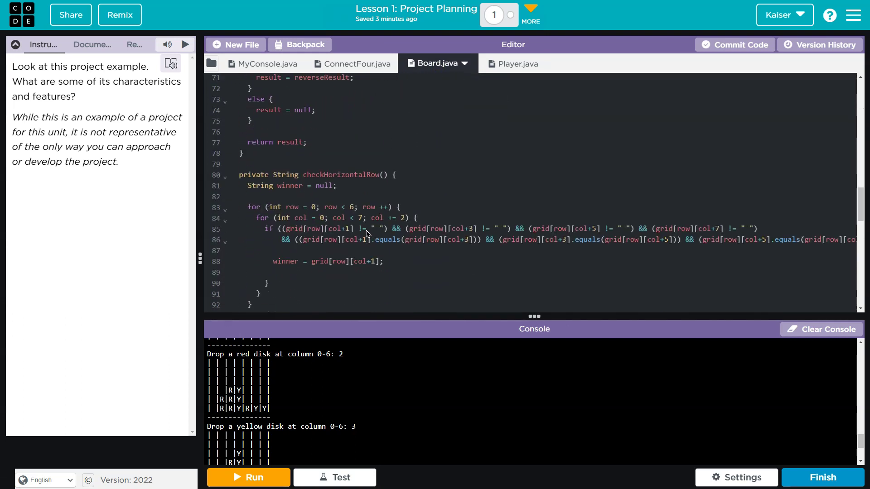
{"action": "scroll", "coordinate": [367, 233], "scroll_direction": "down", "scroll_amount": 3}
{"action": "scroll", "coordinate": [366, 233], "scroll_direction": "down", "scroll_amount": 2}
{"action": "scroll", "coordinate": [265, 130], "scroll_direction": "up", "scroll_amount": 3}
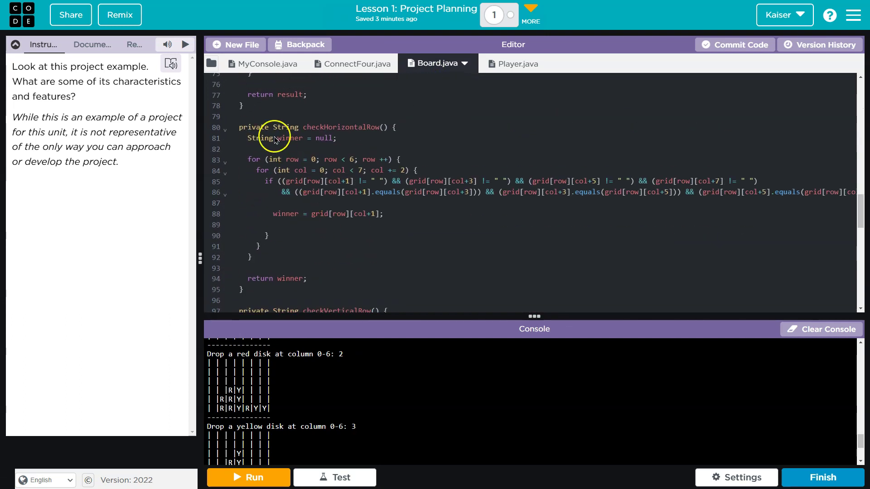
Highlight the private keyword on checkHorizontalRow in Board.java, then clear it
{"action": "left_click", "coordinate": [265, 129]}
{"action": "double_click", "coordinate": [265, 129]}
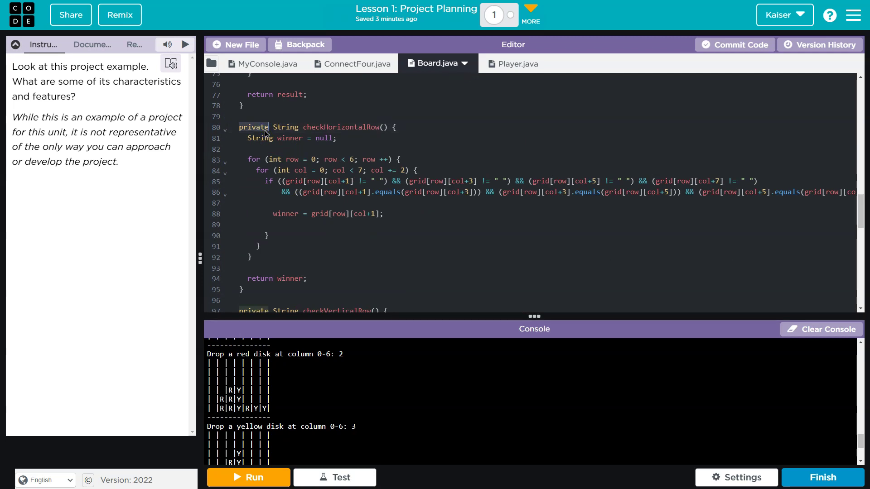
{"action": "left_click", "coordinate": [260, 133]}
{"action": "scroll", "coordinate": [289, 146], "scroll_direction": "up", "scroll_amount": 3}
{"action": "left_click", "coordinate": [265, 208]}
{"action": "scroll", "coordinate": [265, 207], "scroll_direction": "up", "scroll_amount": 5}
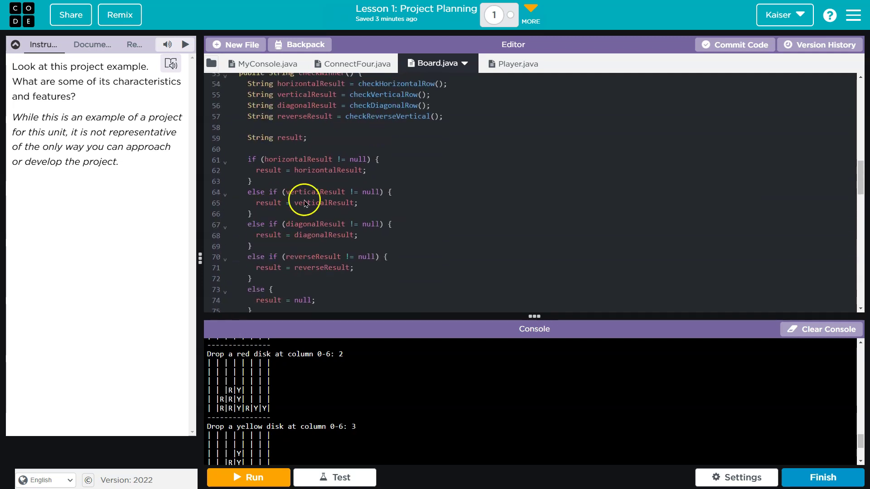
{"action": "scroll", "coordinate": [249, 238], "scroll_direction": "down", "scroll_amount": 8}
{"action": "scroll", "coordinate": [248, 238], "scroll_direction": "down", "scroll_amount": 1}
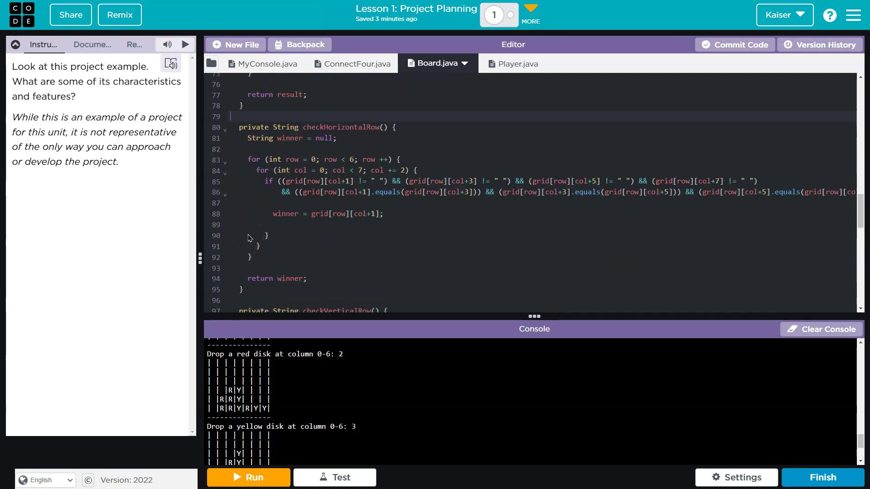
{"action": "scroll", "coordinate": [249, 238], "scroll_direction": "down", "scroll_amount": 6}
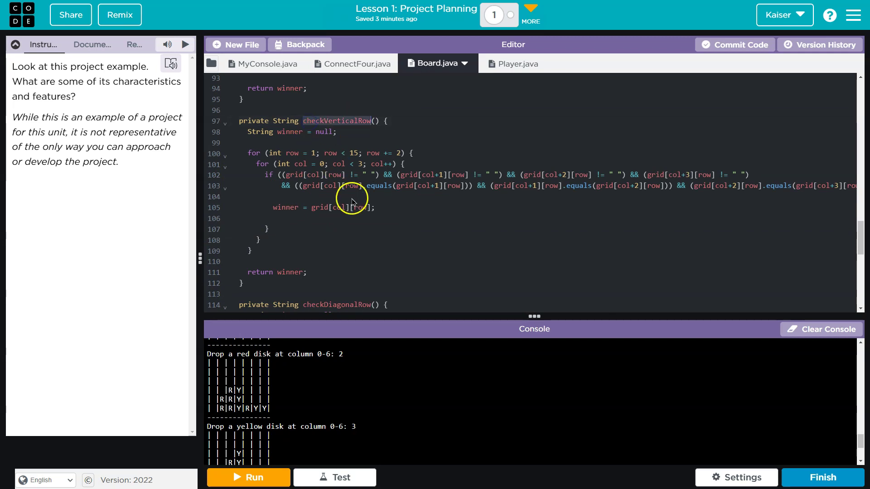
{"action": "scroll", "coordinate": [340, 204], "scroll_direction": "down", "scroll_amount": 5}
{"action": "scroll", "coordinate": [348, 221], "scroll_direction": "down", "scroll_amount": 5}
{"action": "scroll", "coordinate": [348, 221], "scroll_direction": "up", "scroll_amount": 3}
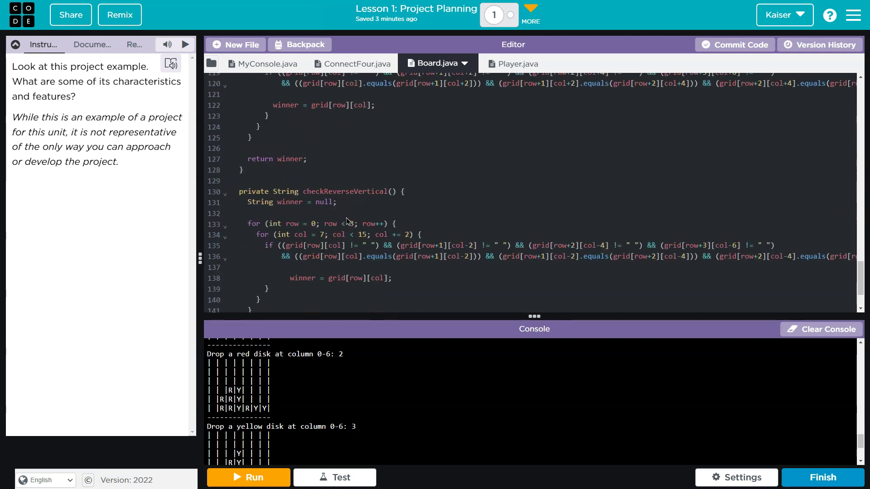
{"action": "scroll", "coordinate": [348, 221], "scroll_direction": "up", "scroll_amount": 8}
{"action": "scroll", "coordinate": [352, 227], "scroll_direction": "up", "scroll_amount": 6}
{"action": "scroll", "coordinate": [352, 228], "scroll_direction": "up", "scroll_amount": 3}
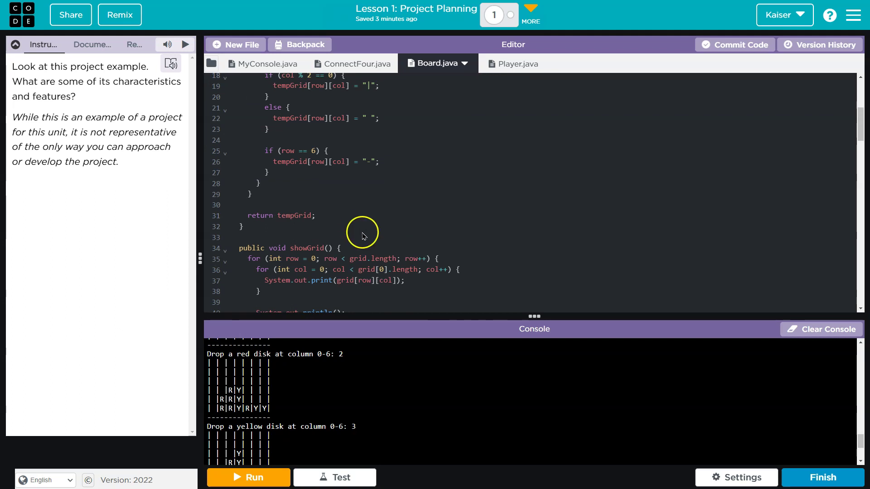
{"action": "scroll", "coordinate": [360, 231], "scroll_direction": "up", "scroll_amount": 5}
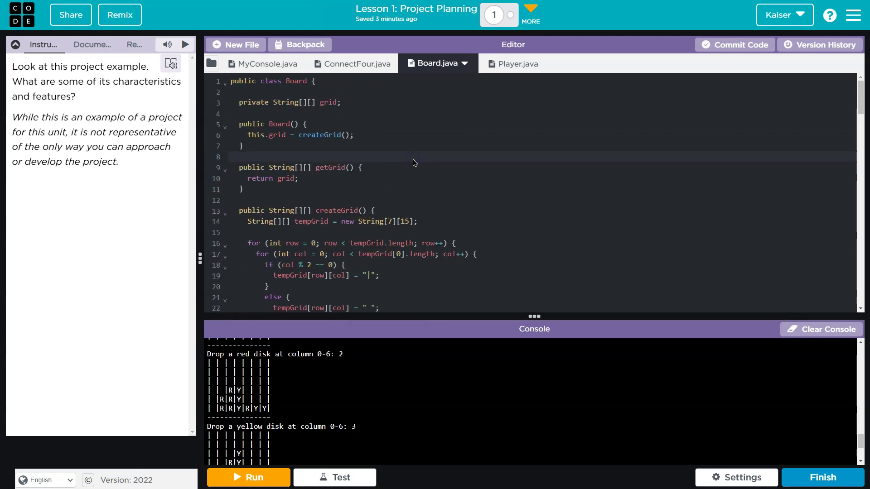
Flip between ConnectFour.java and Board.java, ending on ConnectFour.java
{"action": "left_click", "coordinate": [357, 64]}
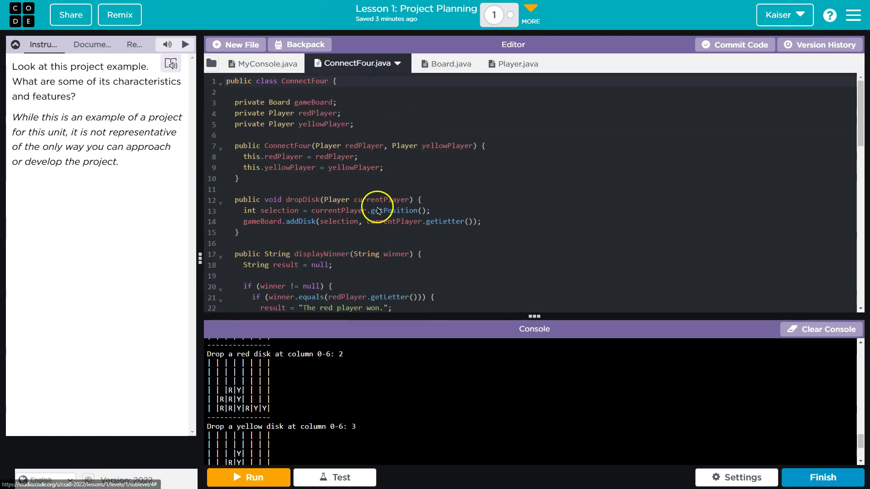
{"action": "scroll", "coordinate": [378, 212], "scroll_direction": "down", "scroll_amount": 4}
{"action": "scroll", "coordinate": [379, 212], "scroll_direction": "down", "scroll_amount": 6}
{"action": "scroll", "coordinate": [379, 212], "scroll_direction": "down", "scroll_amount": 5}
{"action": "left_click", "coordinate": [445, 64]}
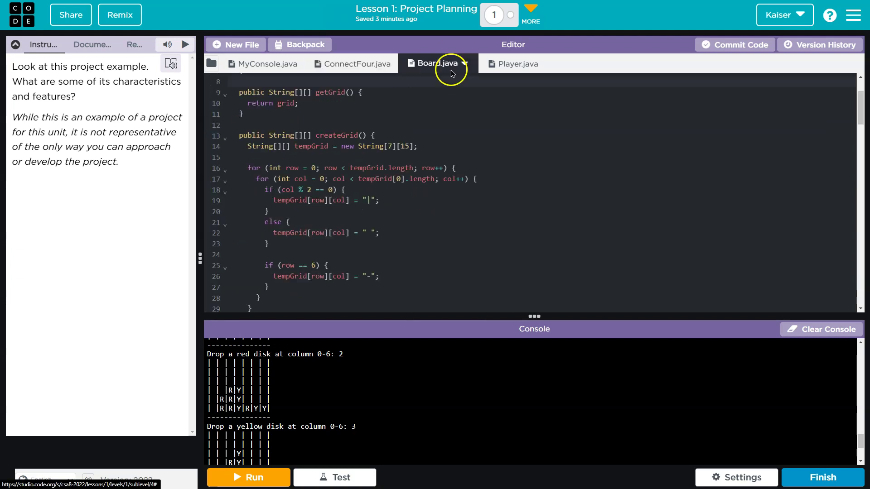
{"action": "left_click", "coordinate": [357, 64]}
{"action": "scroll", "coordinate": [379, 161], "scroll_direction": "down", "scroll_amount": 5}
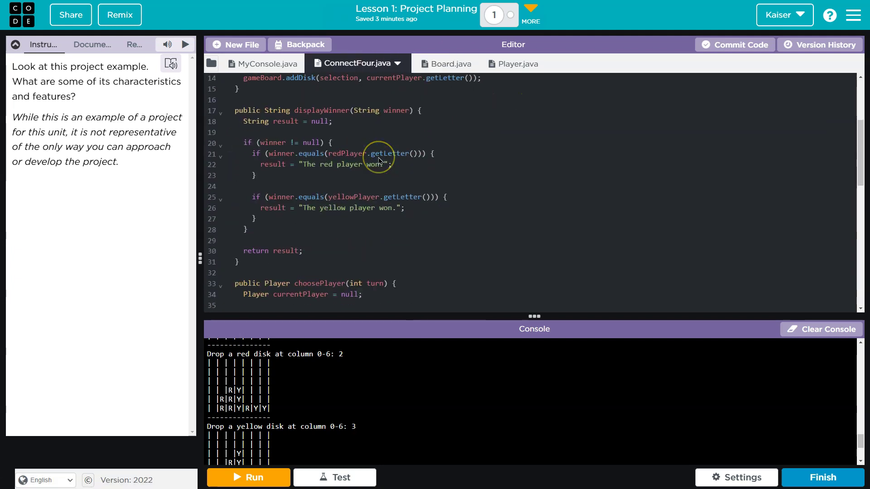
{"action": "scroll", "coordinate": [379, 161], "scroll_direction": "down", "scroll_amount": 4}
{"action": "scroll", "coordinate": [379, 161], "scroll_direction": "up", "scroll_amount": 5}
{"action": "scroll", "coordinate": [379, 160], "scroll_direction": "up", "scroll_amount": 3}
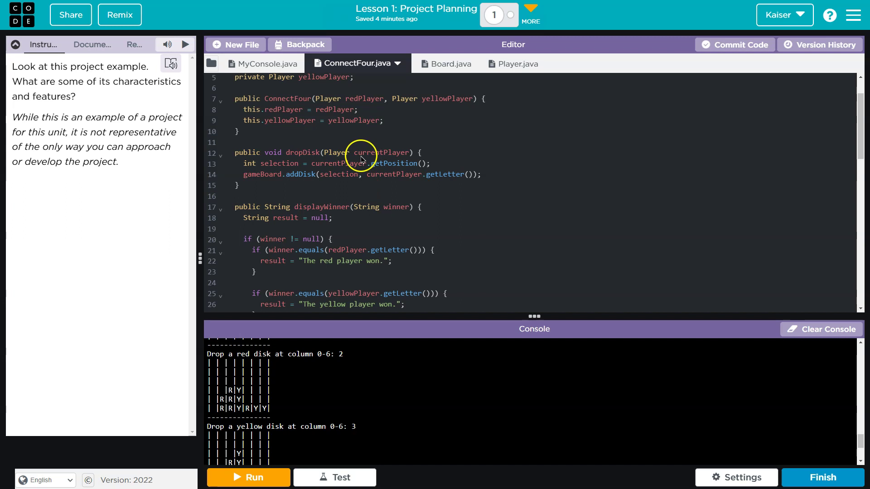
{"action": "scroll", "coordinate": [360, 155], "scroll_direction": "up", "scroll_amount": 3}
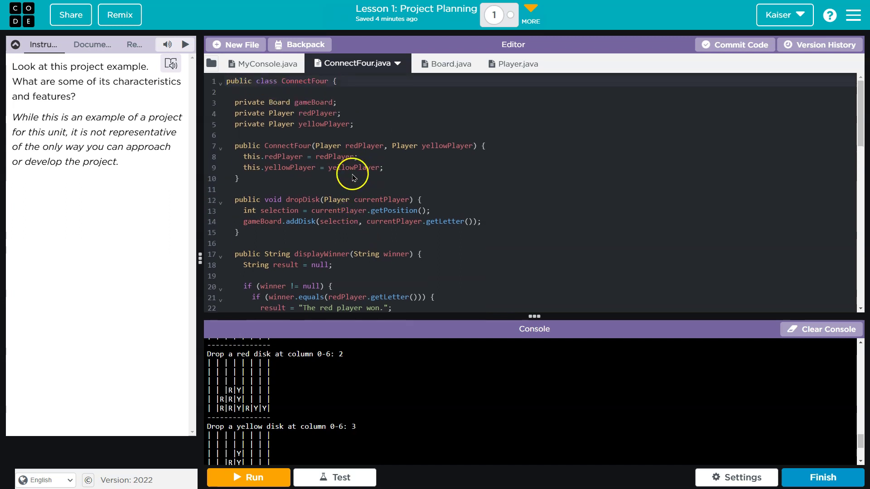
Highlight uses of the Board type, then the String type and grid field in Board.java
{"action": "left_click", "coordinate": [275, 102]}
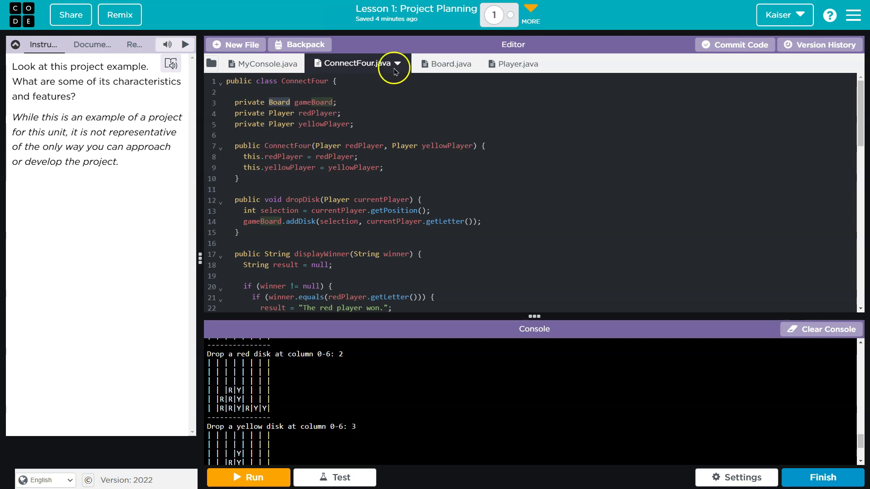
{"action": "left_click", "coordinate": [443, 64]}
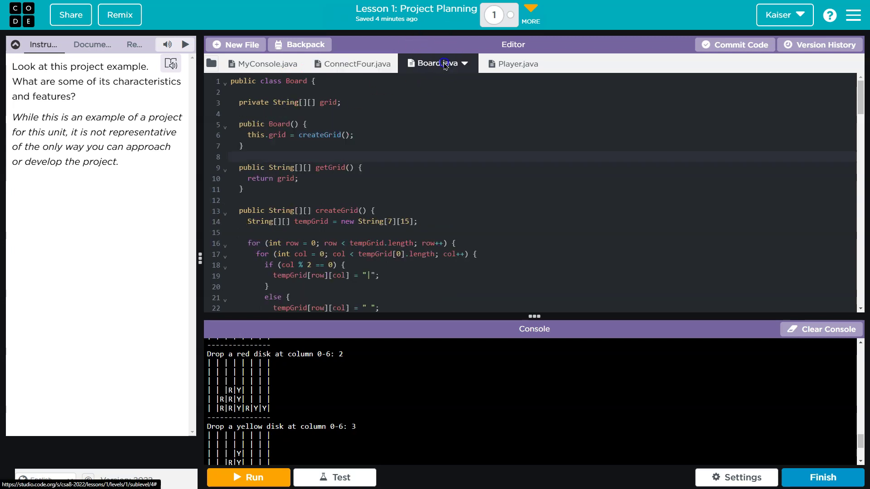
{"action": "left_click", "coordinate": [274, 103]}
{"action": "double_click", "coordinate": [279, 102]}
{"action": "left_click", "coordinate": [334, 104]}
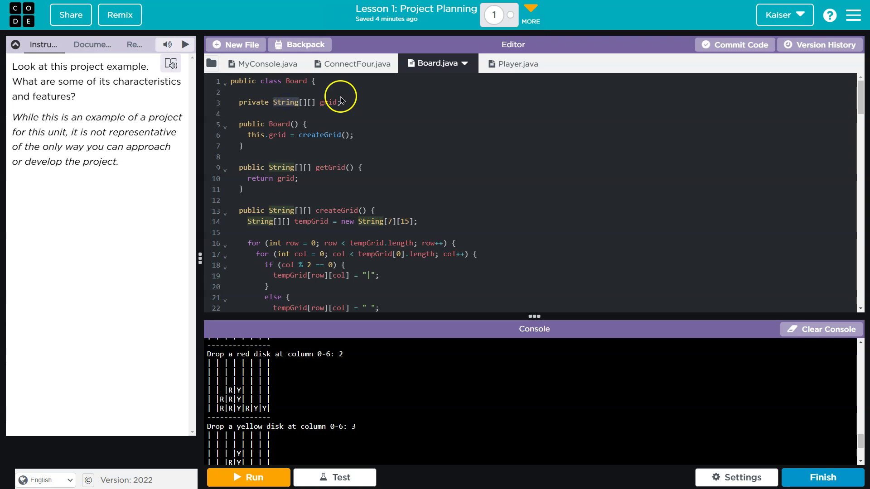
{"action": "scroll", "coordinate": [376, 158], "scroll_direction": "down", "scroll_amount": 7}
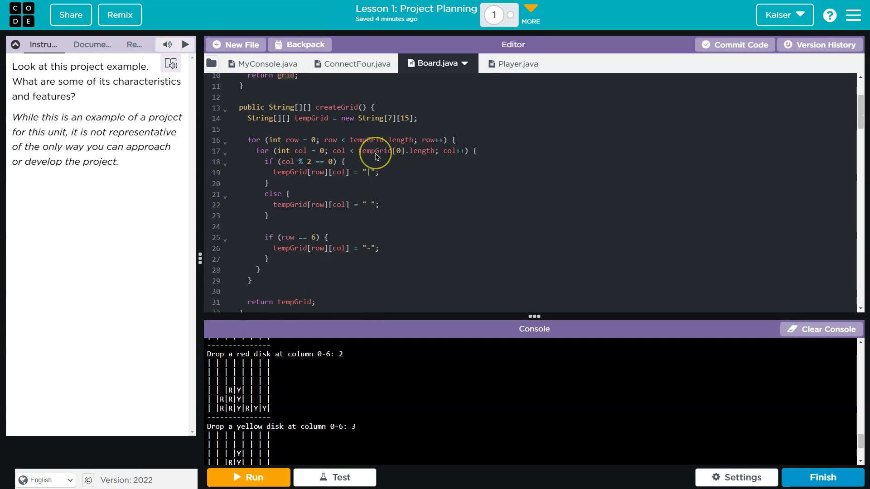
{"action": "scroll", "coordinate": [375, 157], "scroll_direction": "down", "scroll_amount": 9}
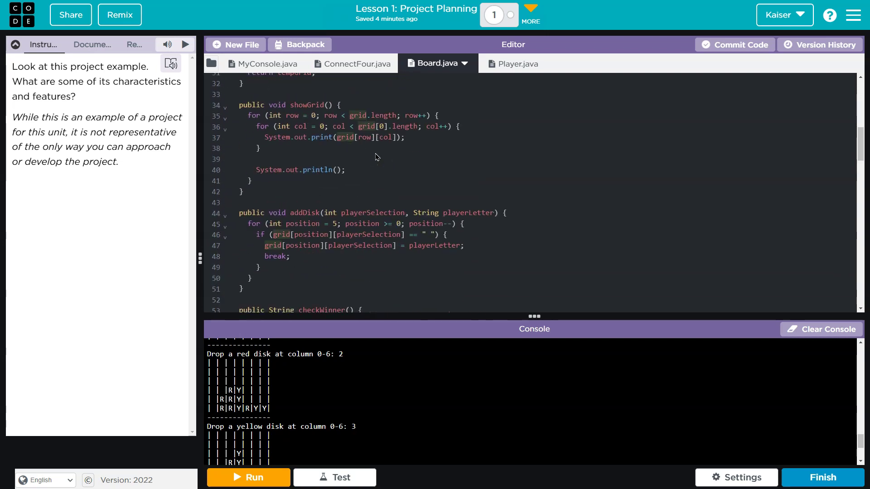
{"action": "scroll", "coordinate": [375, 158], "scroll_direction": "down", "scroll_amount": 7}
{"action": "scroll", "coordinate": [375, 158], "scroll_direction": "down", "scroll_amount": 6}
{"action": "scroll", "coordinate": [375, 157], "scroll_direction": "down", "scroll_amount": 6}
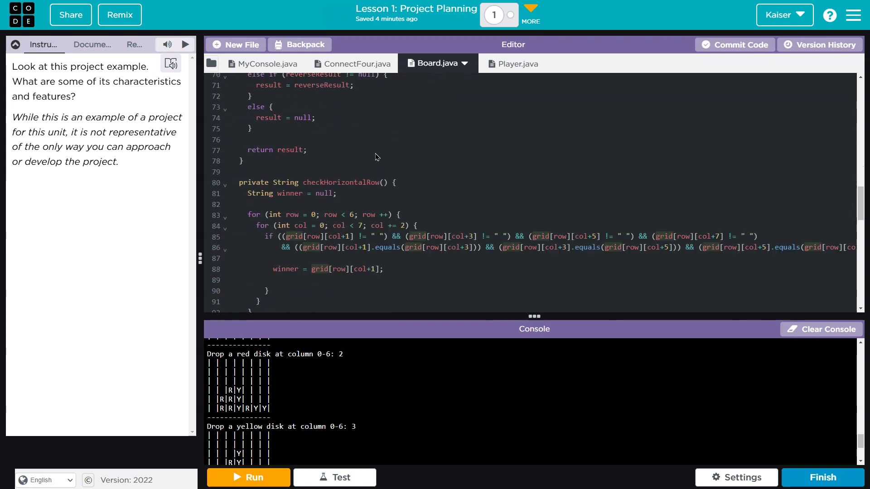
{"action": "scroll", "coordinate": [376, 158], "scroll_direction": "down", "scroll_amount": 3}
{"action": "scroll", "coordinate": [375, 158], "scroll_direction": "down", "scroll_amount": 3}
{"action": "scroll", "coordinate": [376, 157], "scroll_direction": "down", "scroll_amount": 11}
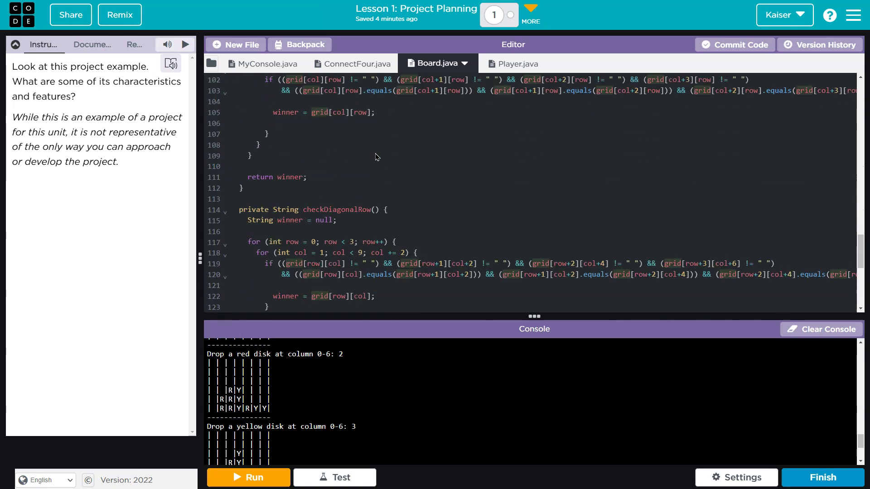
{"action": "scroll", "coordinate": [376, 157], "scroll_direction": "down", "scroll_amount": 5}
{"action": "scroll", "coordinate": [375, 157], "scroll_direction": "down", "scroll_amount": 3}
Mark the yellowPlayer assignment in ConnectFour and the Player constructor, then return to Board.java
{"action": "left_click", "coordinate": [357, 64]}
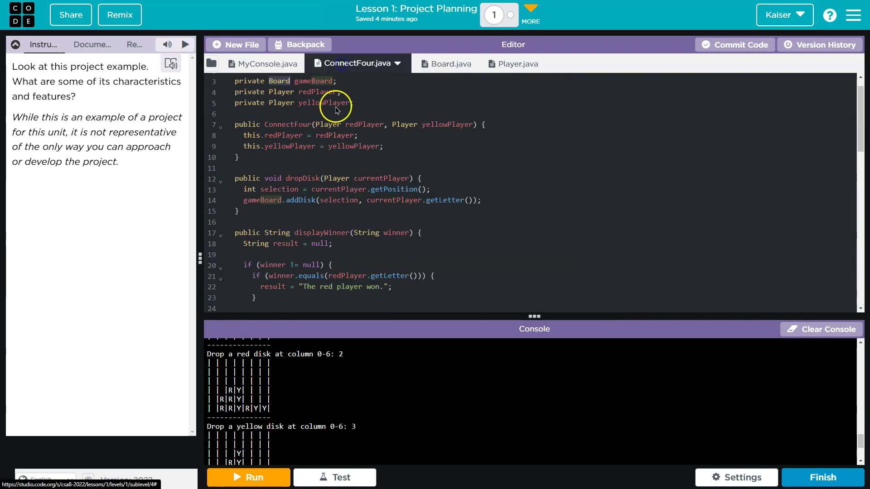
{"action": "left_click", "coordinate": [408, 146]}
{"action": "scroll", "coordinate": [408, 147], "scroll_direction": "up", "scroll_amount": 1}
{"action": "scroll", "coordinate": [408, 156], "scroll_direction": "down", "scroll_amount": 10}
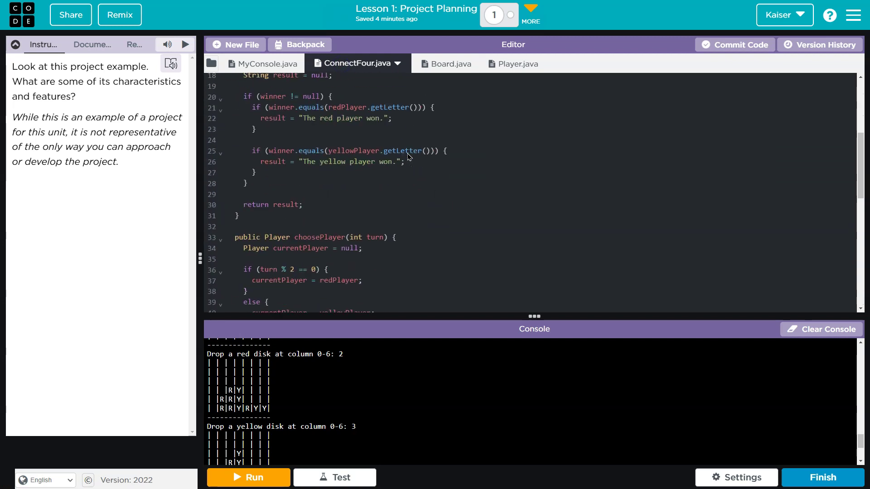
{"action": "scroll", "coordinate": [407, 156], "scroll_direction": "down", "scroll_amount": 6}
{"action": "scroll", "coordinate": [408, 156], "scroll_direction": "down", "scroll_amount": 6}
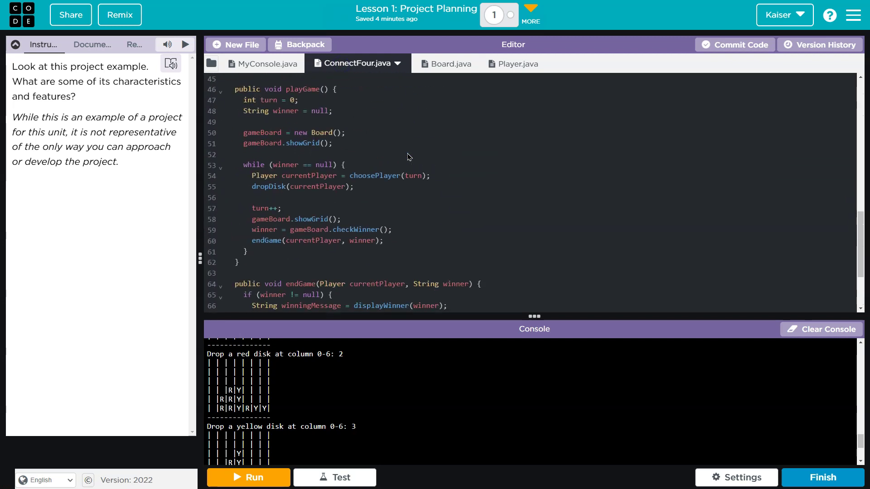
{"action": "scroll", "coordinate": [408, 156], "scroll_direction": "down", "scroll_amount": 5}
{"action": "left_click", "coordinate": [505, 64]}
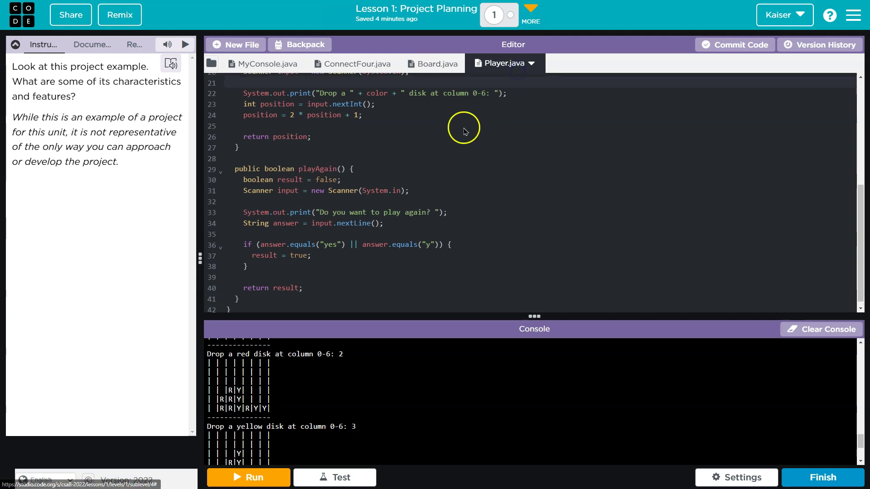
{"action": "scroll", "coordinate": [462, 129], "scroll_direction": "up", "scroll_amount": 5}
{"action": "scroll", "coordinate": [460, 137], "scroll_direction": "up", "scroll_amount": 3}
{"action": "scroll", "coordinate": [461, 136], "scroll_direction": "down", "scroll_amount": 3}
{"action": "scroll", "coordinate": [460, 136], "scroll_direction": "down", "scroll_amount": 5}
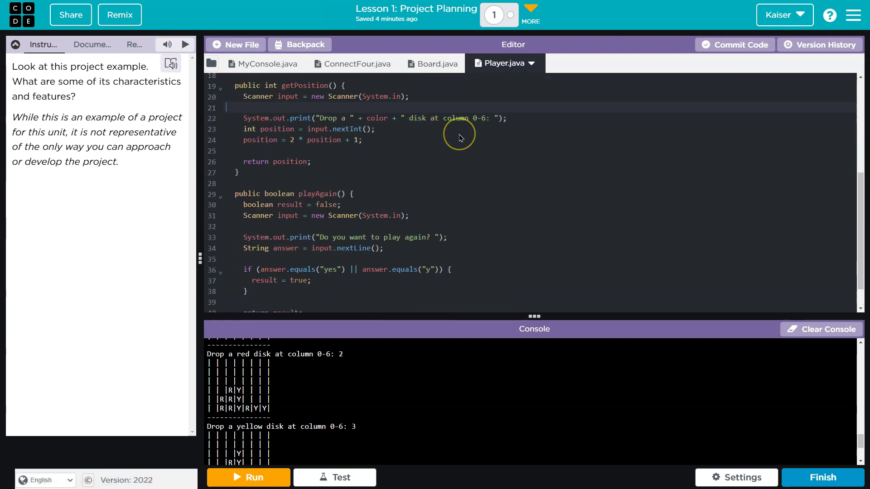
{"action": "scroll", "coordinate": [460, 136], "scroll_direction": "down", "scroll_amount": 3}
{"action": "scroll", "coordinate": [460, 136], "scroll_direction": "down", "scroll_amount": 2}
{"action": "scroll", "coordinate": [461, 138], "scroll_direction": "up", "scroll_amount": 5}
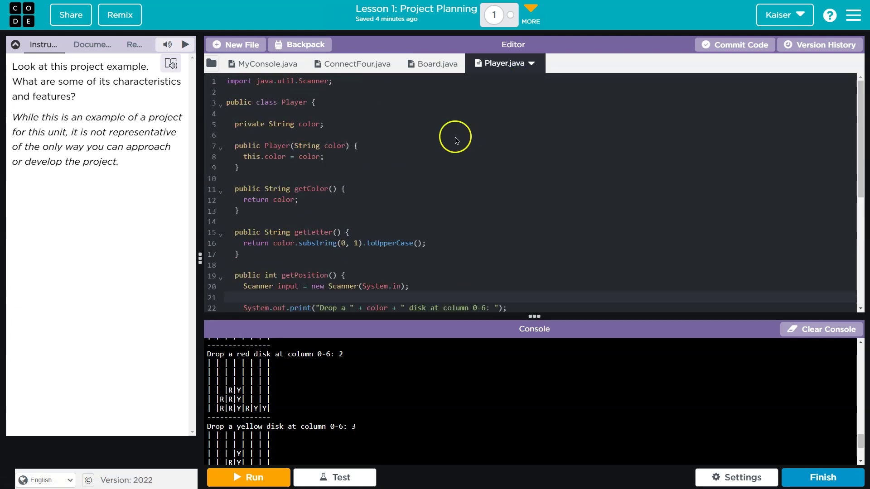
{"action": "left_click", "coordinate": [419, 148]}
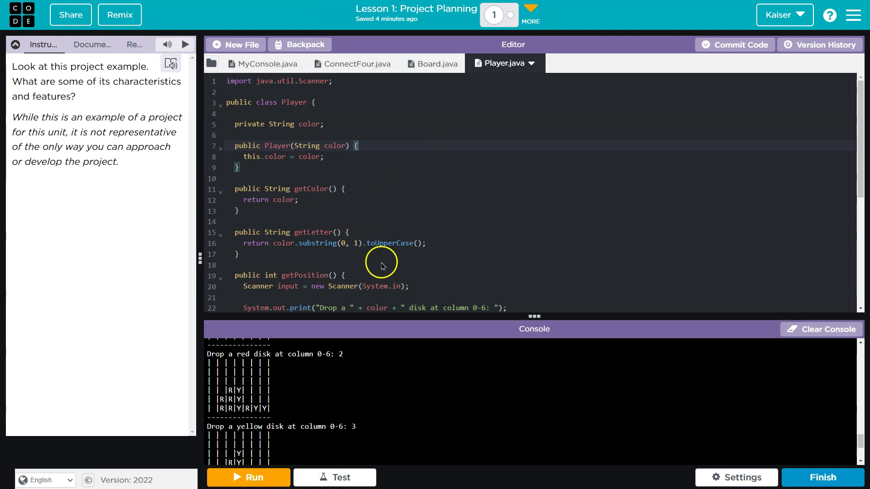
{"action": "scroll", "coordinate": [392, 238], "scroll_direction": "down", "scroll_amount": 2}
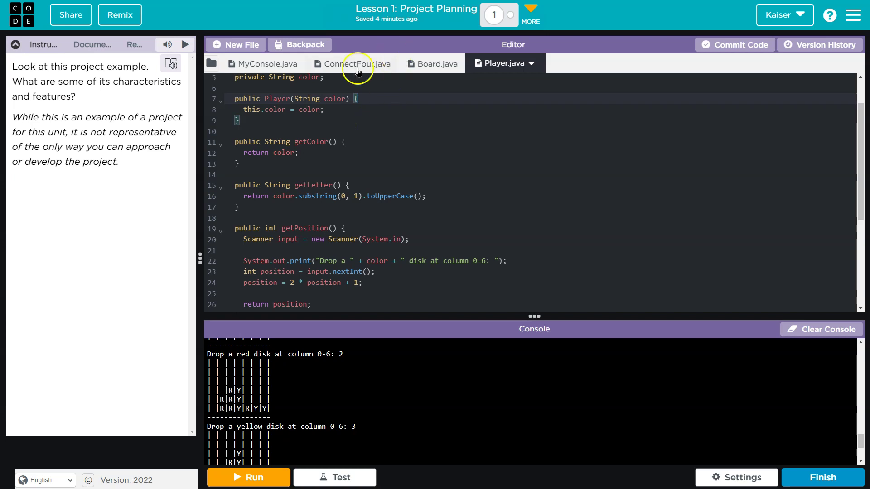
{"action": "left_click", "coordinate": [421, 63]}
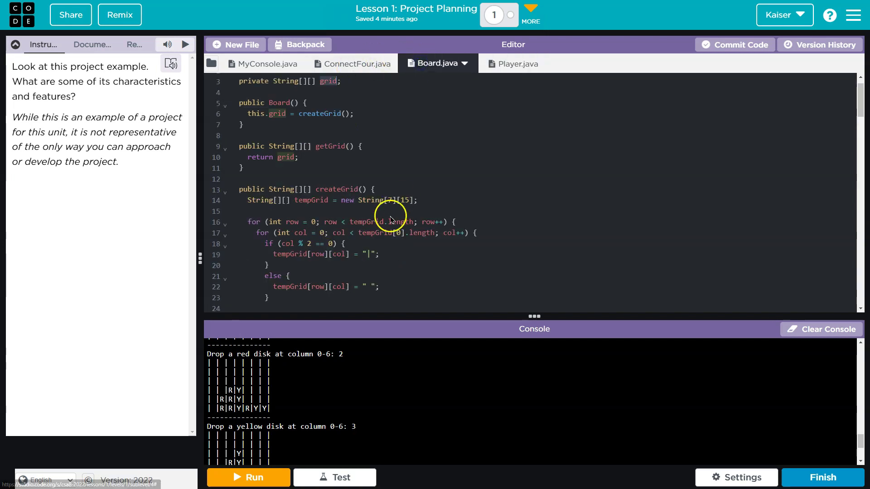
Scroll Board.java past createGrid, showGrid and addDisk, then select the checkHorizontalRow name
{"action": "left_click", "coordinate": [337, 189]}
{"action": "scroll", "coordinate": [365, 231], "scroll_direction": "down", "scroll_amount": 3}
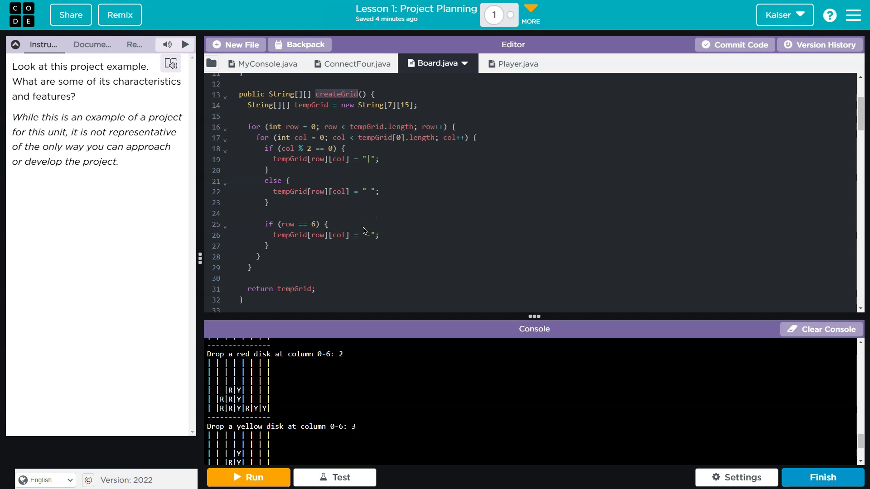
{"action": "scroll", "coordinate": [312, 195], "scroll_direction": "down", "scroll_amount": 3}
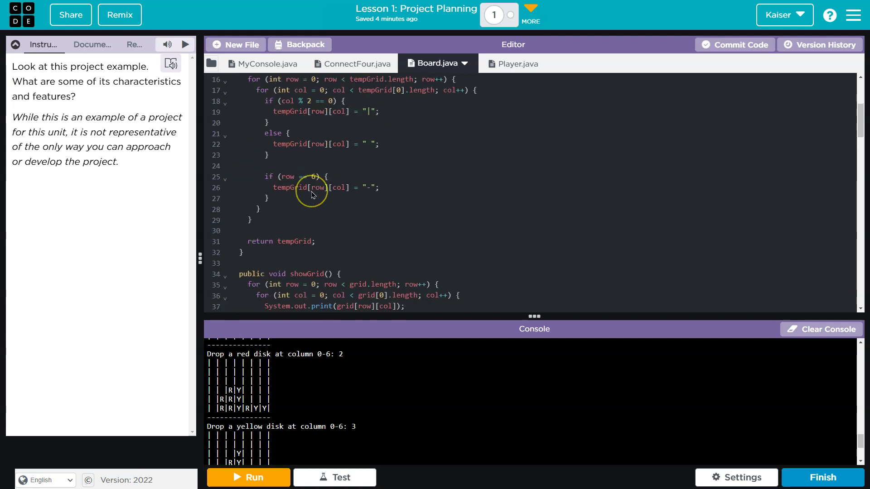
{"action": "scroll", "coordinate": [313, 195], "scroll_direction": "down", "scroll_amount": 3}
{"action": "left_click", "coordinate": [318, 191]}
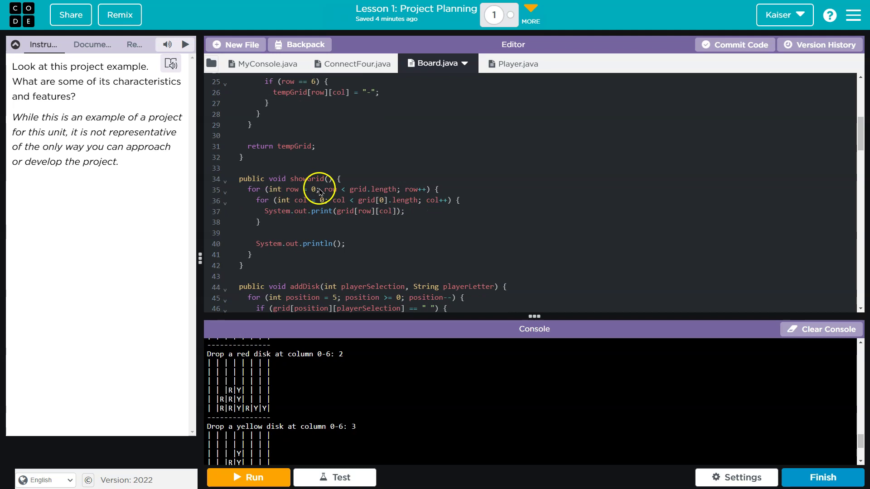
{"action": "scroll", "coordinate": [318, 190], "scroll_direction": "down", "scroll_amount": 3}
{"action": "double_click", "coordinate": [302, 192]}
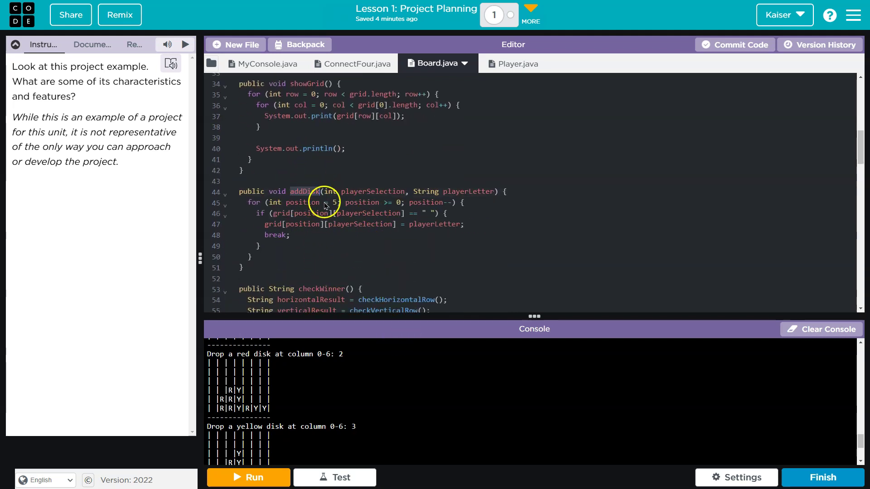
{"action": "scroll", "coordinate": [351, 205], "scroll_direction": "down", "scroll_amount": 3}
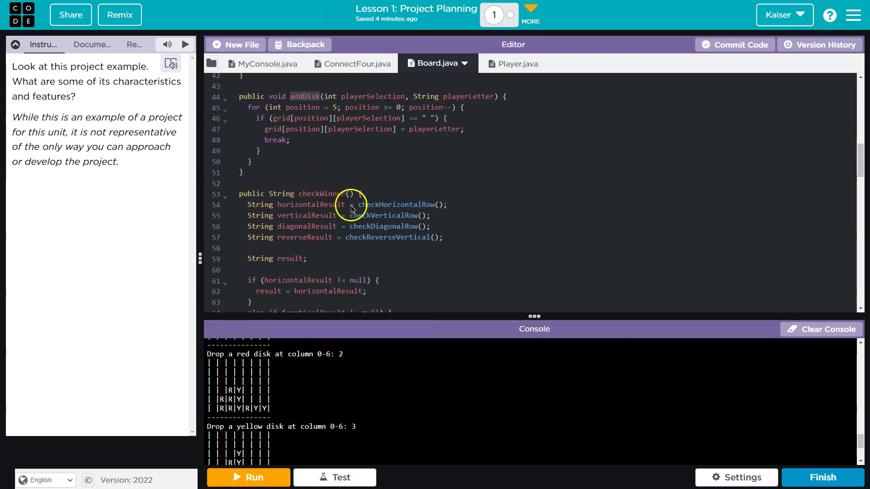
{"action": "scroll", "coordinate": [352, 205], "scroll_direction": "down", "scroll_amount": 3}
{"action": "scroll", "coordinate": [367, 191], "scroll_direction": "down", "scroll_amount": 3}
{"action": "scroll", "coordinate": [378, 185], "scroll_direction": "down", "scroll_amount": 3}
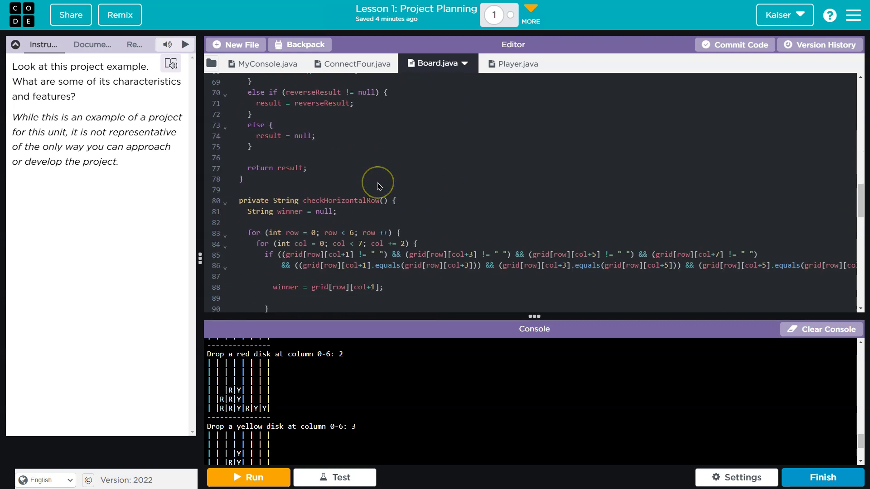
{"action": "left_click", "coordinate": [408, 224]}
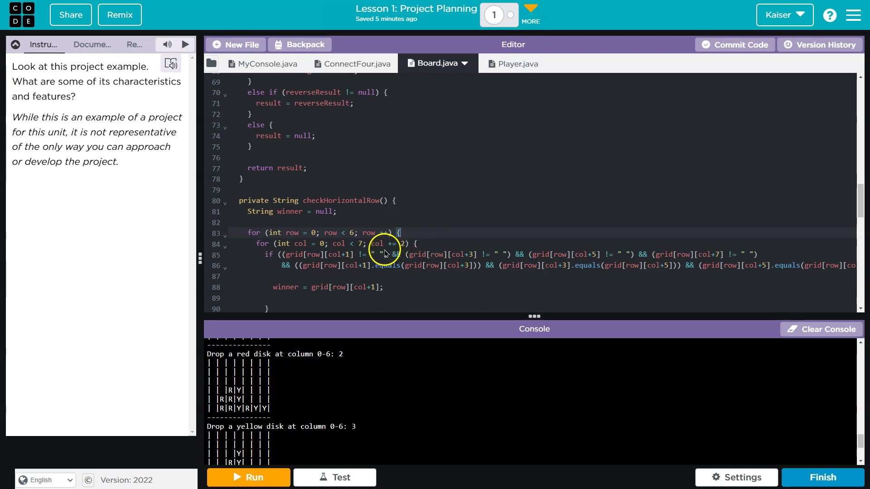
{"action": "double_click", "coordinate": [320, 200]}
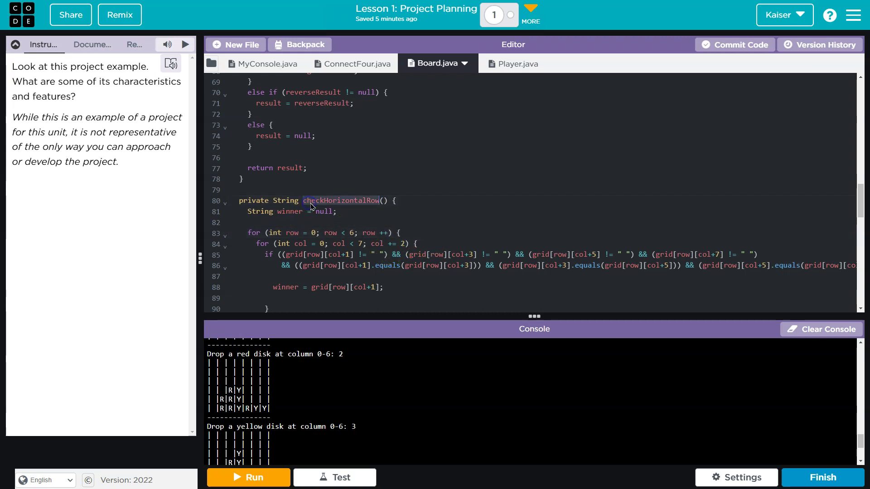
{"action": "scroll", "coordinate": [352, 229], "scroll_direction": "down", "scroll_amount": 4}
{"action": "scroll", "coordinate": [353, 229], "scroll_direction": "down", "scroll_amount": 3}
{"action": "scroll", "coordinate": [357, 231], "scroll_direction": "down", "scroll_amount": 5}
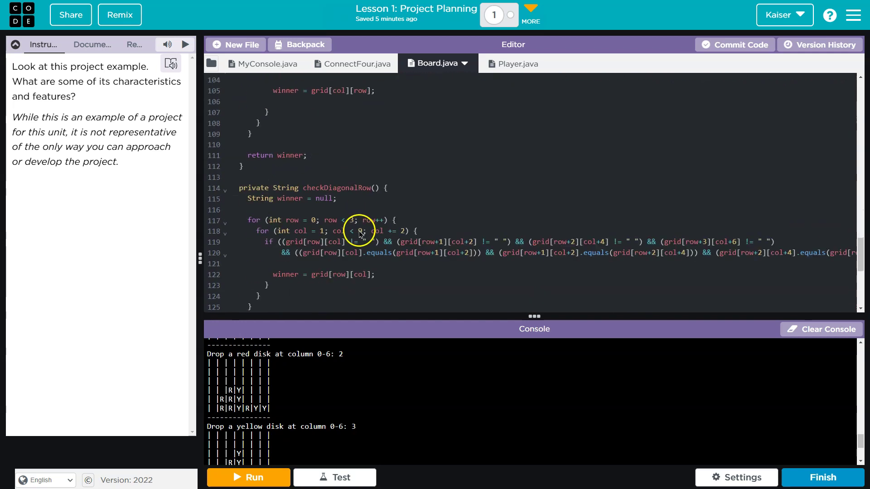
{"action": "scroll", "coordinate": [358, 231], "scroll_direction": "down", "scroll_amount": 4}
{"action": "scroll", "coordinate": [357, 223], "scroll_direction": "down", "scroll_amount": 2}
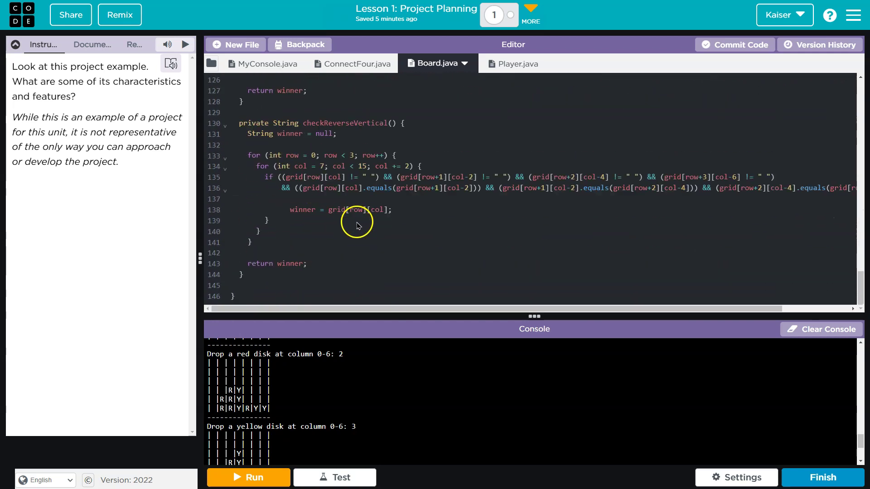
{"action": "scroll", "coordinate": [357, 223], "scroll_direction": "up", "scroll_amount": 5}
{"action": "scroll", "coordinate": [357, 217], "scroll_direction": "up", "scroll_amount": 5}
{"action": "scroll", "coordinate": [357, 213], "scroll_direction": "up", "scroll_amount": 5}
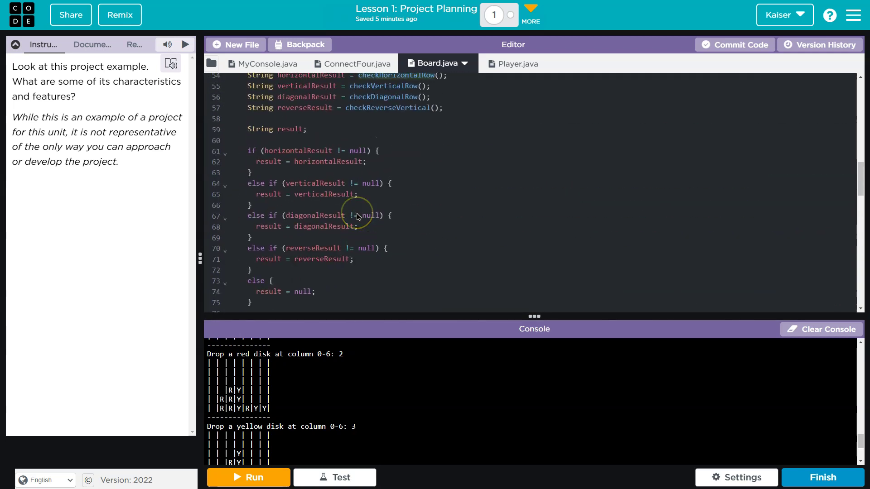
{"action": "scroll", "coordinate": [357, 212], "scroll_direction": "up", "scroll_amount": 2}
{"action": "scroll", "coordinate": [357, 210], "scroll_direction": "down", "scroll_amount": 2}
{"action": "scroll", "coordinate": [358, 207], "scroll_direction": "down", "scroll_amount": 4}
{"action": "scroll", "coordinate": [358, 208], "scroll_direction": "up", "scroll_amount": 5}
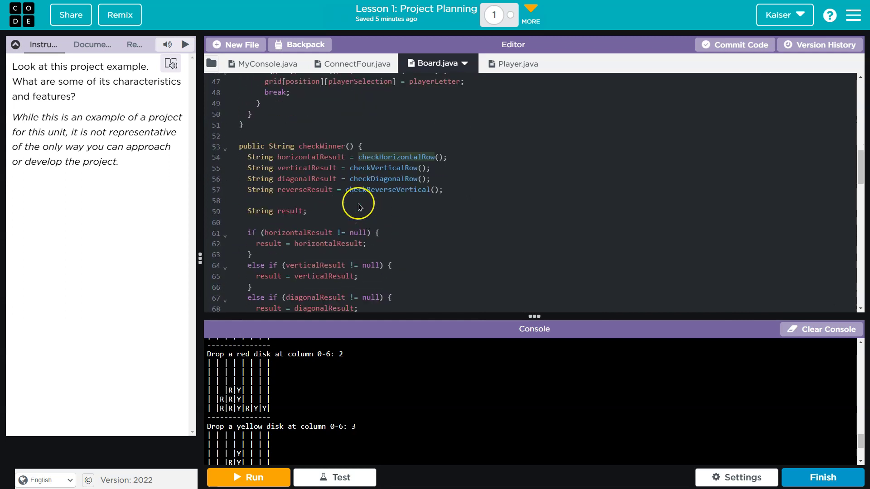
{"action": "scroll", "coordinate": [358, 207], "scroll_direction": "up", "scroll_amount": 2}
{"action": "scroll", "coordinate": [358, 207], "scroll_direction": "up", "scroll_amount": 3}
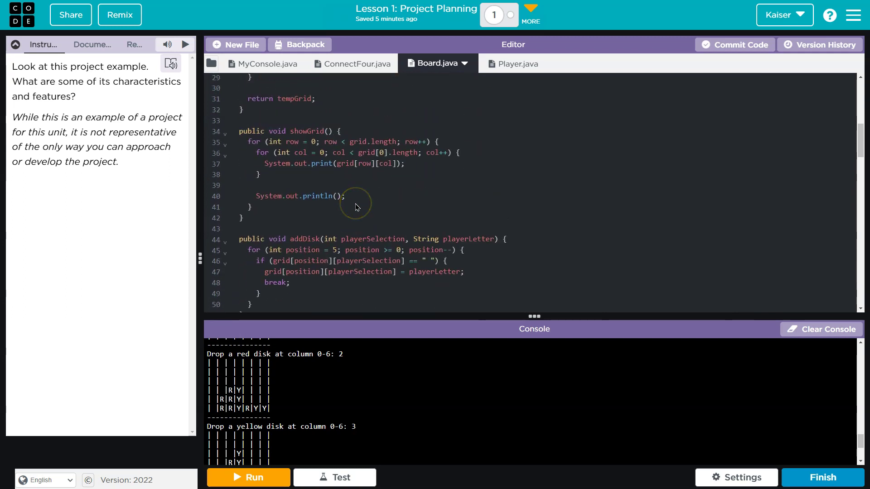
{"action": "scroll", "coordinate": [357, 207], "scroll_direction": "up", "scroll_amount": 6}
{"action": "scroll", "coordinate": [355, 209], "scroll_direction": "down", "scroll_amount": 3}
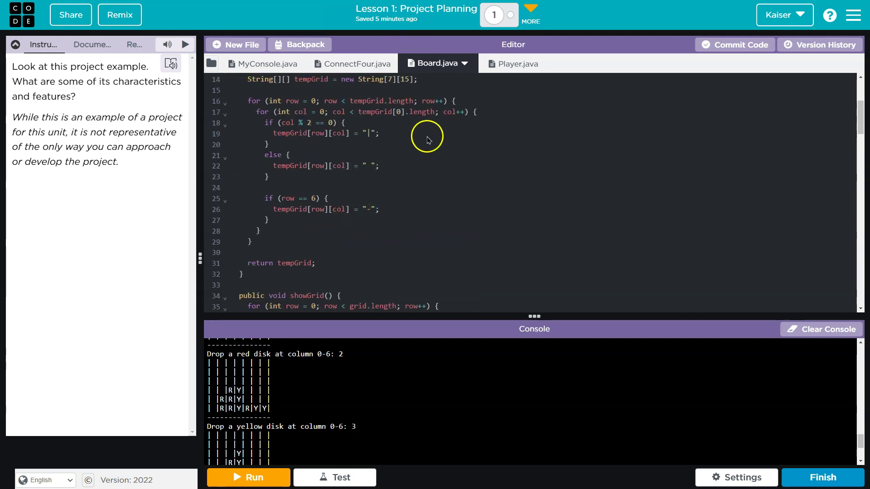
{"action": "scroll", "coordinate": [429, 136], "scroll_direction": "down", "scroll_amount": 6}
{"action": "scroll", "coordinate": [442, 146], "scroll_direction": "down", "scroll_amount": 5}
{"action": "scroll", "coordinate": [445, 150], "scroll_direction": "down", "scroll_amount": 4}
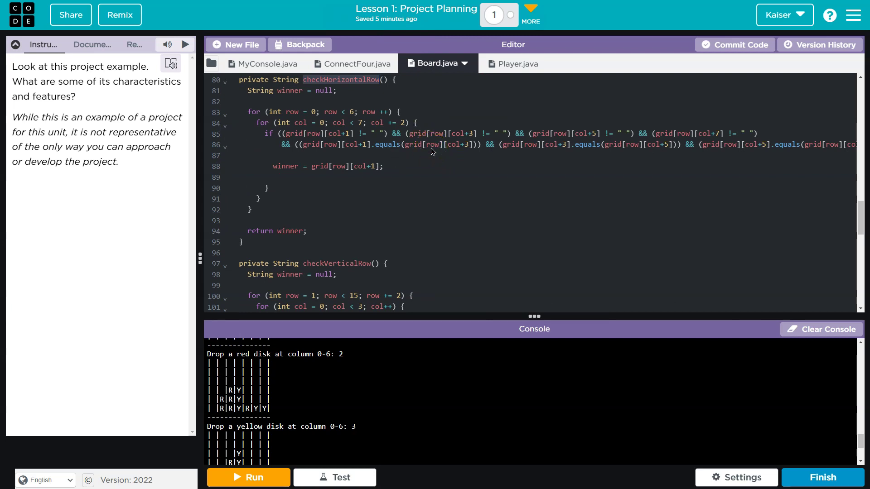
Glance at Player.java and ConnectFour.java, then return to Board.java and clear the selection
{"action": "left_click", "coordinate": [516, 65]}
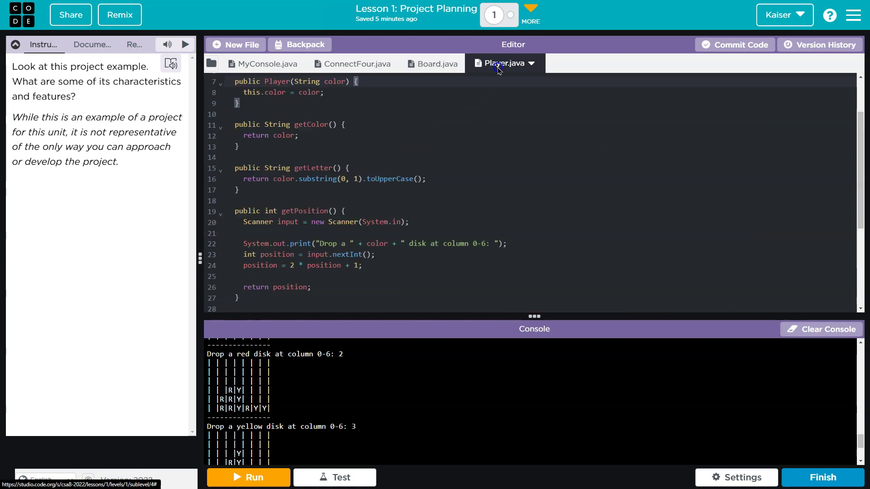
{"action": "left_click", "coordinate": [357, 64]}
{"action": "scroll", "coordinate": [380, 114], "scroll_direction": "down", "scroll_amount": 5}
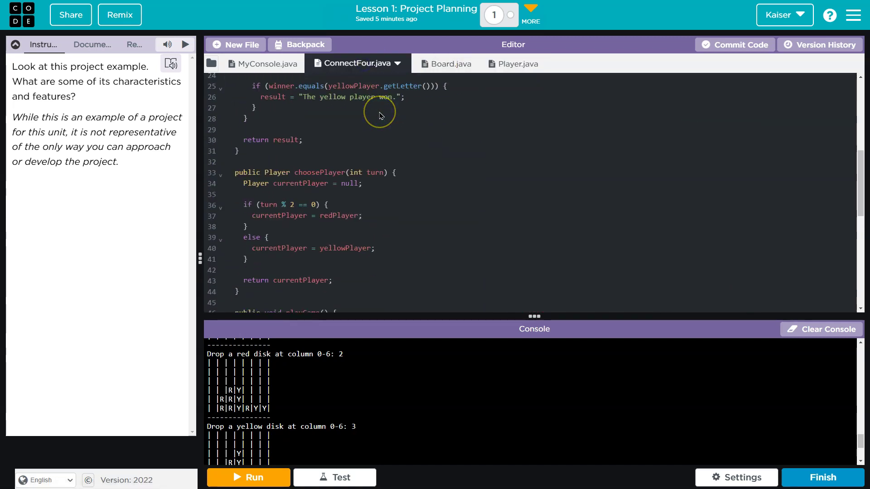
{"action": "scroll", "coordinate": [379, 114], "scroll_direction": "down", "scroll_amount": 5}
{"action": "scroll", "coordinate": [380, 115], "scroll_direction": "down", "scroll_amount": 5}
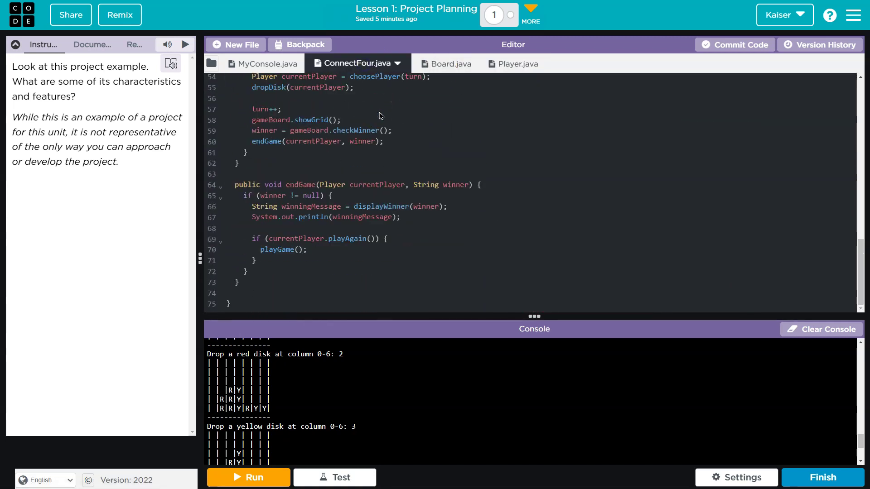
{"action": "left_click", "coordinate": [442, 64]}
{"action": "scroll", "coordinate": [414, 133], "scroll_direction": "down", "scroll_amount": 5}
{"action": "scroll", "coordinate": [414, 134], "scroll_direction": "down", "scroll_amount": 5}
{"action": "scroll", "coordinate": [413, 133], "scroll_direction": "down", "scroll_amount": 5}
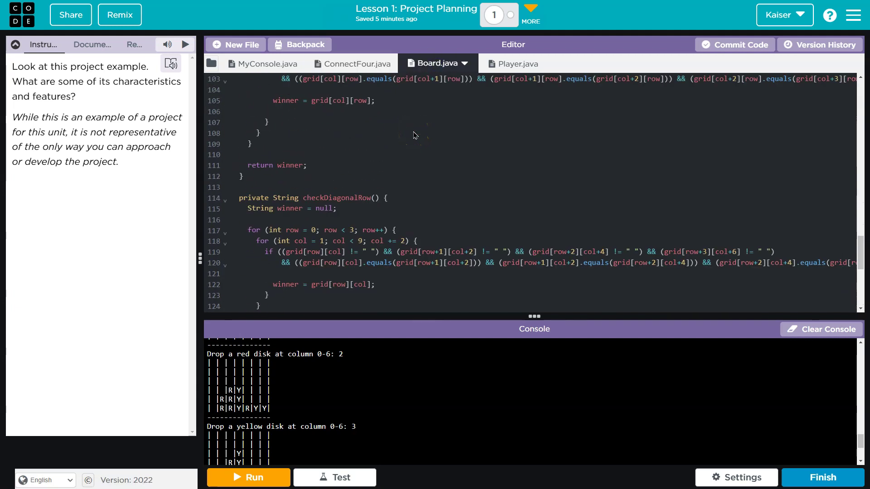
{"action": "scroll", "coordinate": [414, 134], "scroll_direction": "down", "scroll_amount": 5}
{"action": "scroll", "coordinate": [414, 134], "scroll_direction": "down", "scroll_amount": 3}
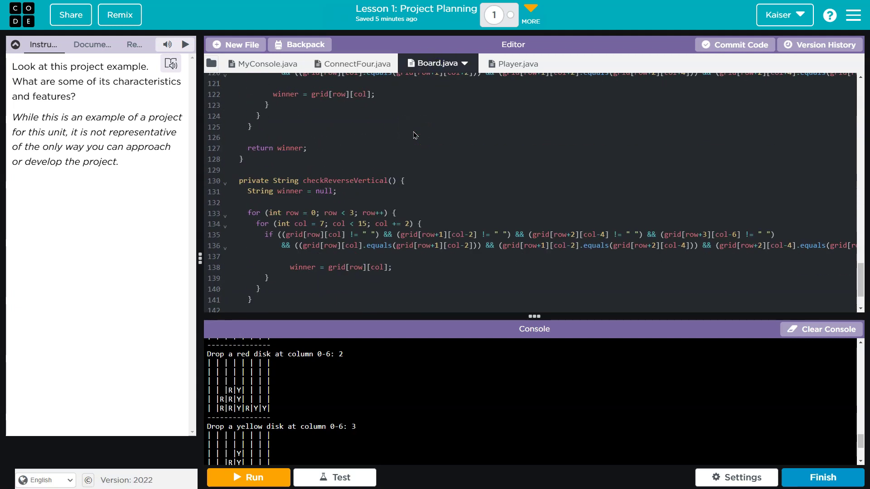
{"action": "scroll", "coordinate": [413, 136], "scroll_direction": "up", "scroll_amount": 5}
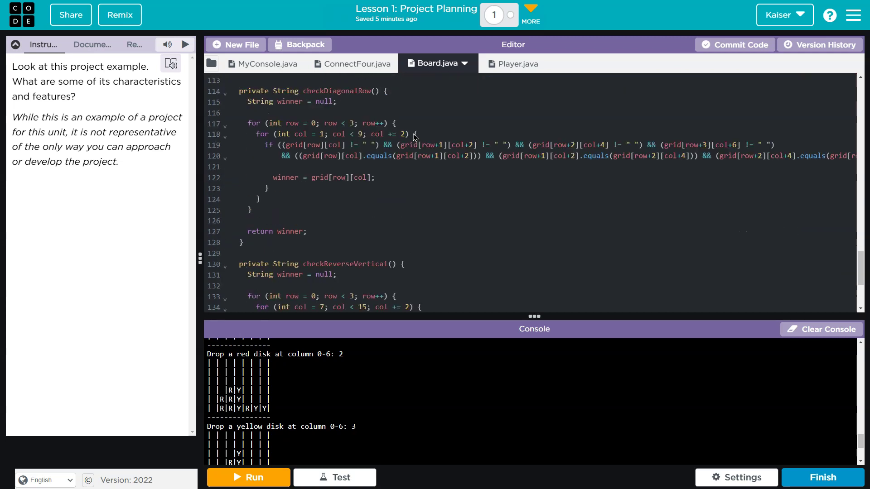
{"action": "scroll", "coordinate": [413, 137], "scroll_direction": "up", "scroll_amount": 5}
{"action": "scroll", "coordinate": [413, 136], "scroll_direction": "up", "scroll_amount": 5}
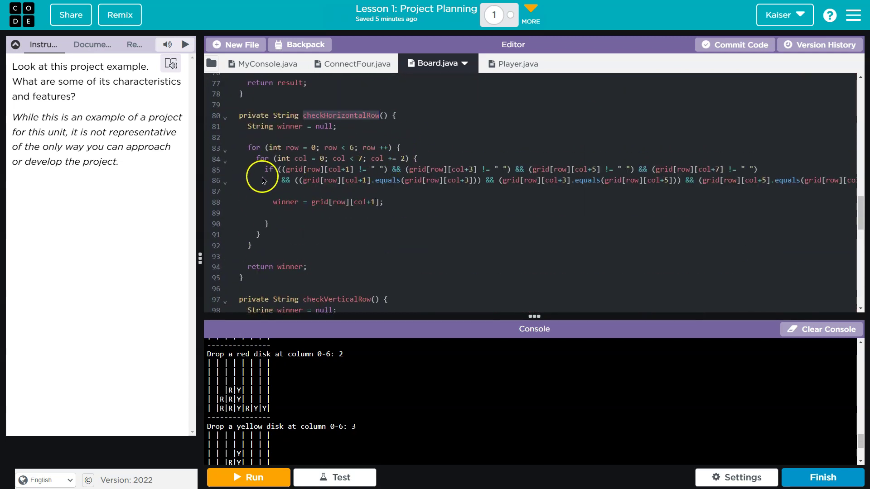
{"action": "left_click", "coordinate": [264, 190]}
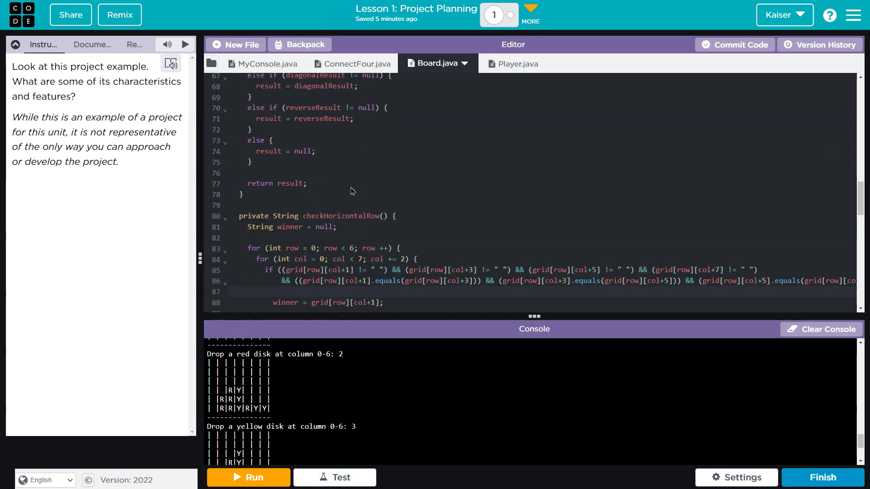
{"action": "scroll", "coordinate": [351, 191], "scroll_direction": "up", "scroll_amount": 5}
{"action": "scroll", "coordinate": [351, 190], "scroll_direction": "up", "scroll_amount": 5}
{"action": "scroll", "coordinate": [373, 250], "scroll_direction": "down", "scroll_amount": 6}
{"action": "scroll", "coordinate": [373, 251], "scroll_direction": "down", "scroll_amount": 5}
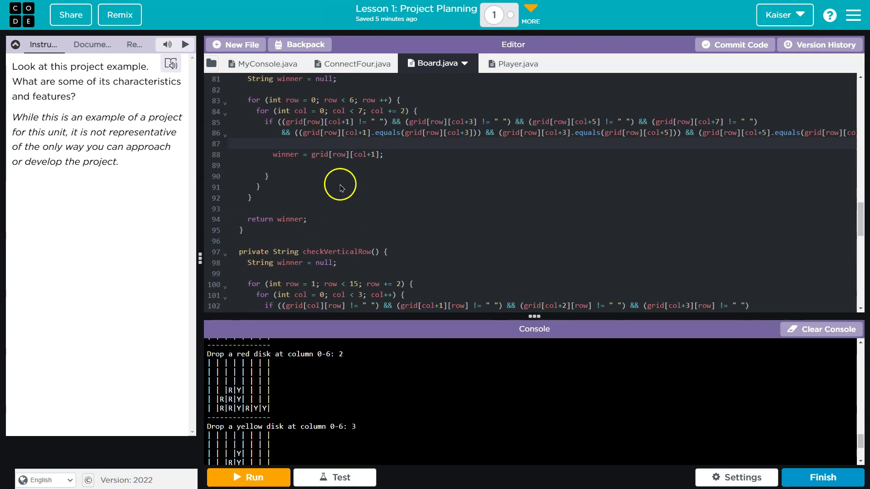
{"action": "scroll", "coordinate": [340, 176], "scroll_direction": "down", "scroll_amount": 3}
{"action": "scroll", "coordinate": [340, 143], "scroll_direction": "down", "scroll_amount": 5}
{"action": "scroll", "coordinate": [340, 140], "scroll_direction": "down", "scroll_amount": 3}
{"action": "scroll", "coordinate": [340, 139], "scroll_direction": "down", "scroll_amount": 3}
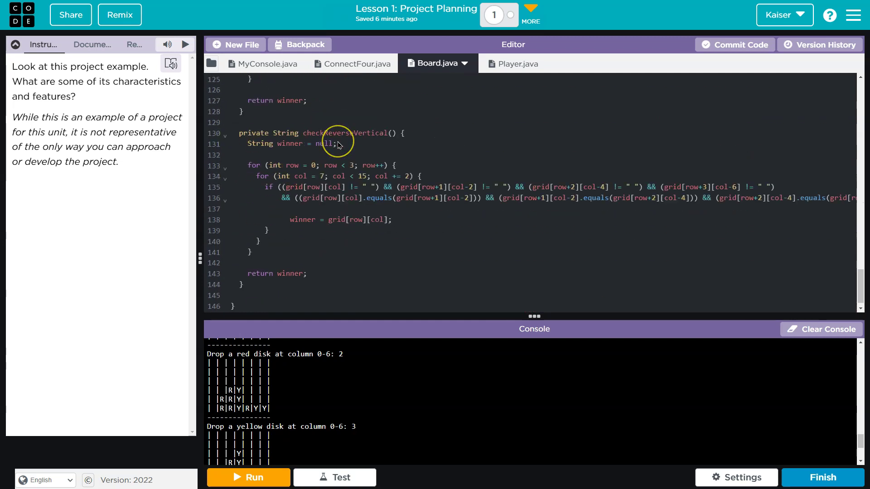
{"action": "scroll", "coordinate": [340, 139], "scroll_direction": "down", "scroll_amount": 3}
{"action": "scroll", "coordinate": [340, 143], "scroll_direction": "down", "scroll_amount": 2}
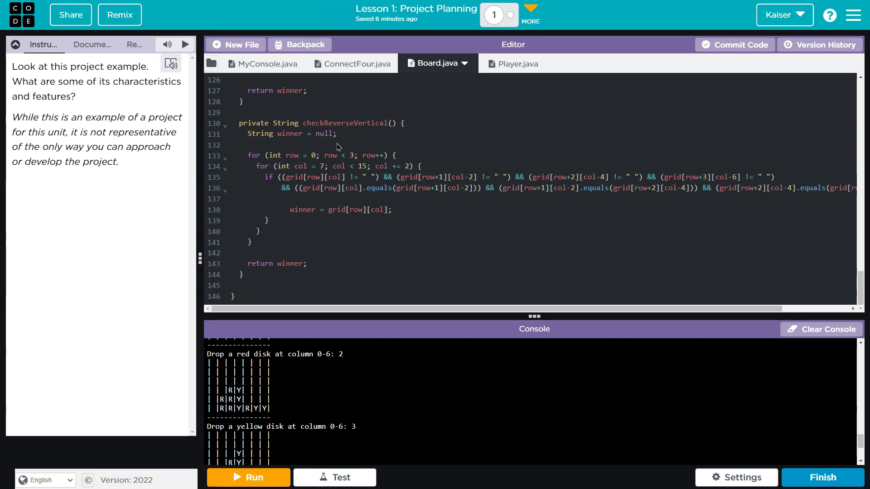
{"action": "scroll", "coordinate": [340, 163], "scroll_direction": "up", "scroll_amount": 5}
{"action": "scroll", "coordinate": [350, 183], "scroll_direction": "up", "scroll_amount": 5}
{"action": "scroll", "coordinate": [350, 183], "scroll_direction": "up", "scroll_amount": 5}
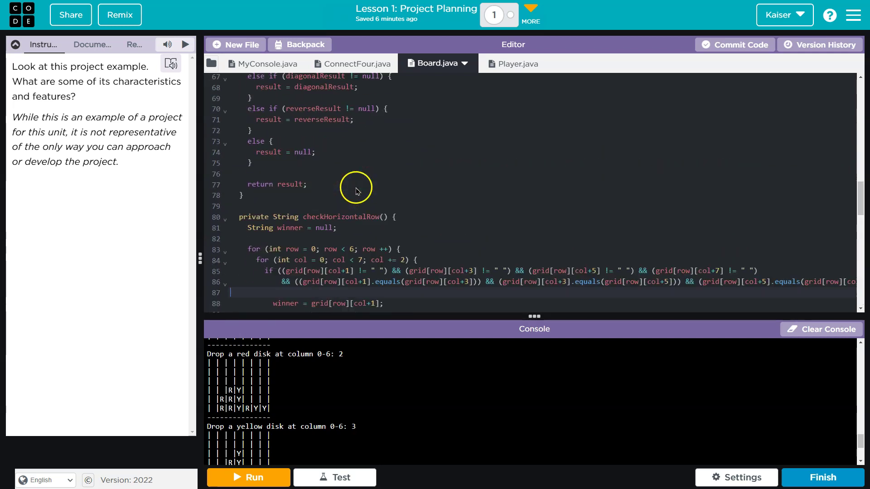
{"action": "scroll", "coordinate": [353, 184], "scroll_direction": "up", "scroll_amount": 2}
{"action": "left_click", "coordinate": [357, 63]}
{"action": "scroll", "coordinate": [400, 136], "scroll_direction": "down", "scroll_amount": 3}
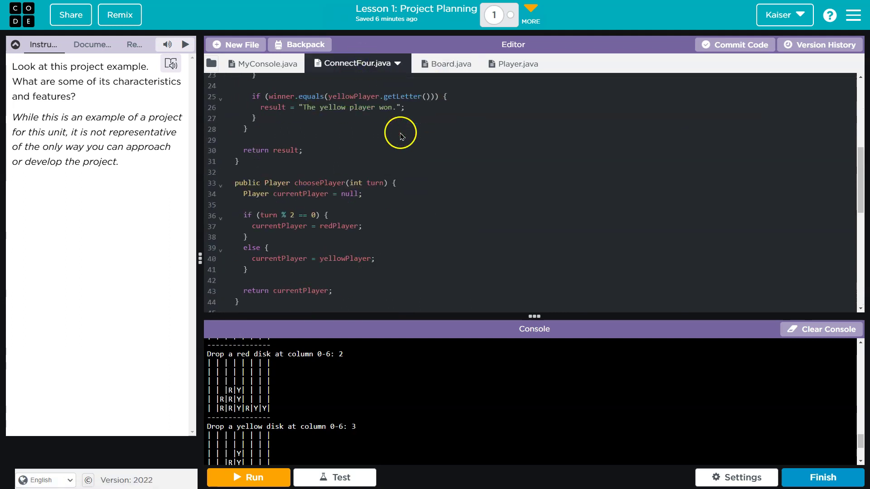
{"action": "scroll", "coordinate": [399, 135], "scroll_direction": "down", "scroll_amount": 3}
{"action": "scroll", "coordinate": [399, 136], "scroll_direction": "down", "scroll_amount": 5}
{"action": "scroll", "coordinate": [400, 137], "scroll_direction": "up", "scroll_amount": 5}
{"action": "scroll", "coordinate": [400, 136], "scroll_direction": "up", "scroll_amount": 8}
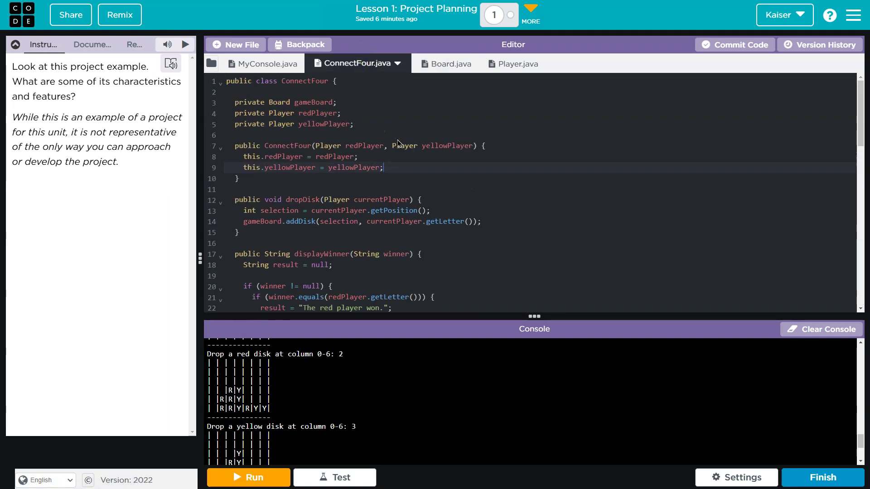
{"action": "left_click", "coordinate": [418, 63]}
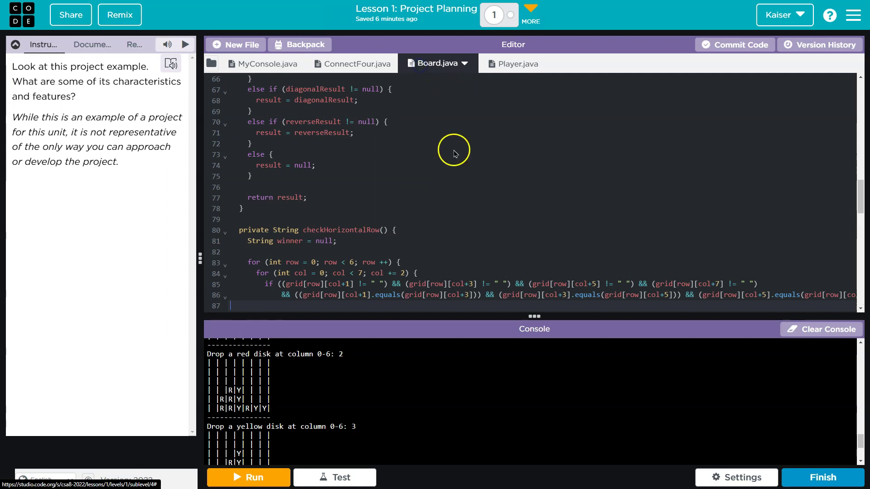
{"action": "scroll", "coordinate": [447, 167], "scroll_direction": "down", "scroll_amount": 5}
{"action": "scroll", "coordinate": [448, 167], "scroll_direction": "down", "scroll_amount": 5}
{"action": "scroll", "coordinate": [446, 165], "scroll_direction": "down", "scroll_amount": 5}
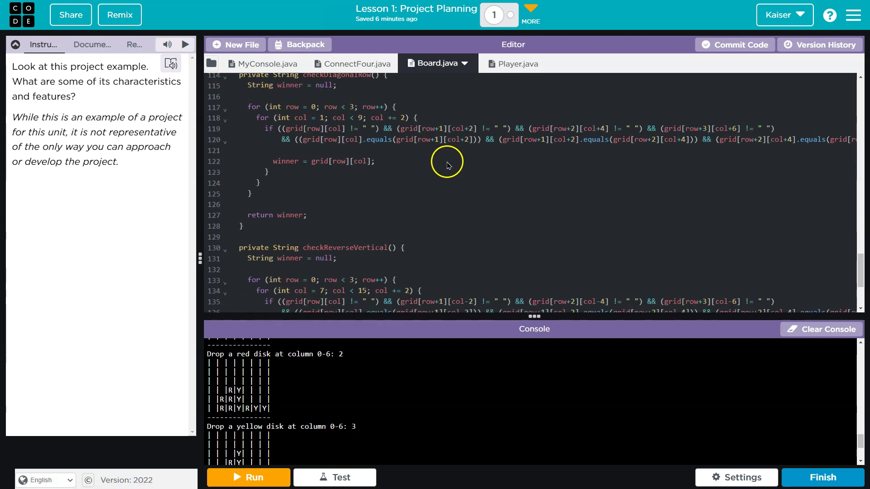
{"action": "scroll", "coordinate": [446, 165], "scroll_direction": "up", "scroll_amount": 10}
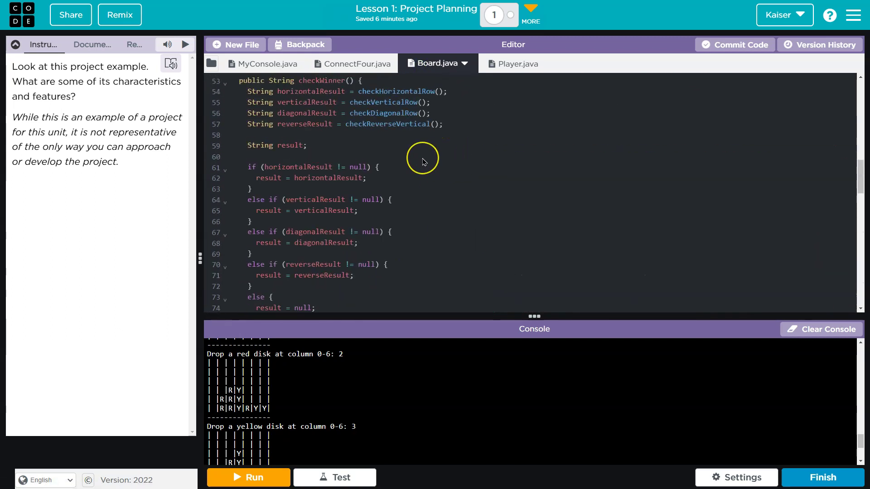
Remix the example, then place the caret after the yellowPlayer field in ConnectFour.java
{"action": "left_click", "coordinate": [122, 14]}
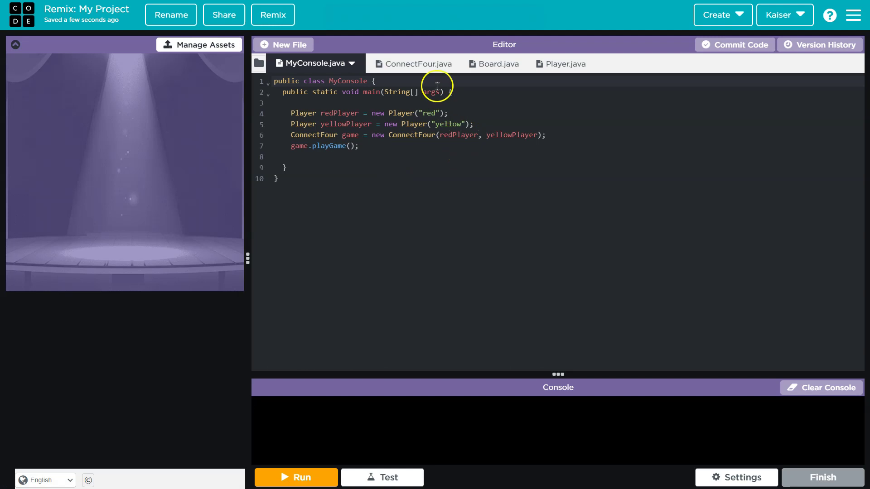
{"action": "left_click", "coordinate": [418, 63]}
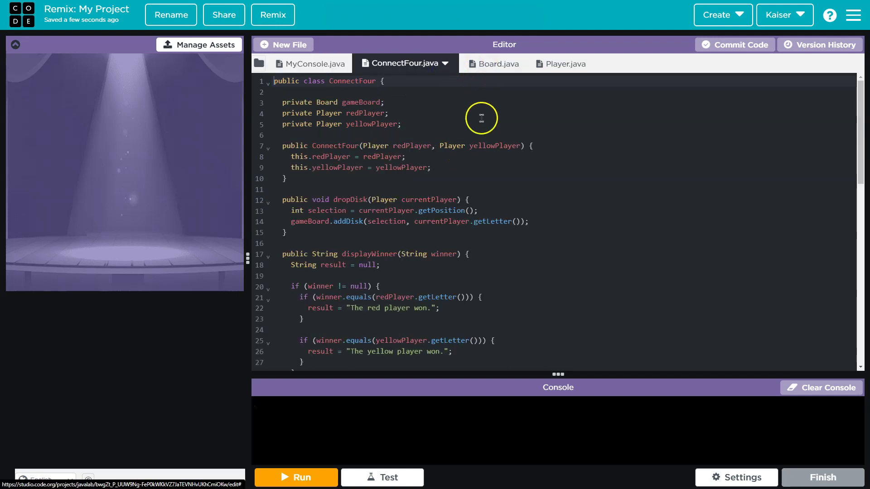
{"action": "left_click", "coordinate": [441, 124]}
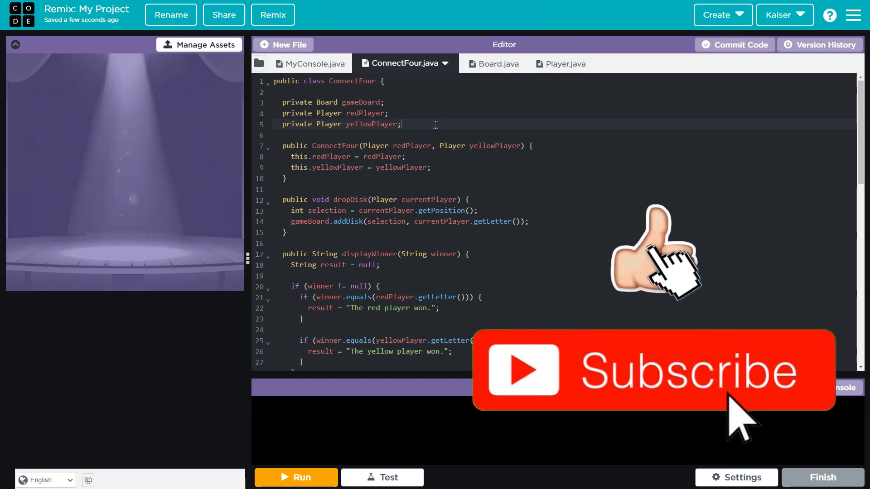
Insert a blank line after line 5 of the remixed ConnectFour.java
{"action": "key", "text": "Return"}
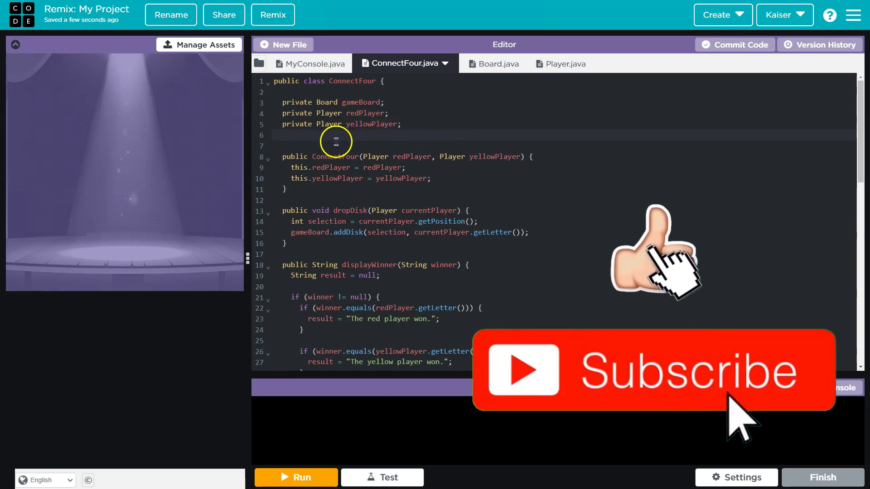